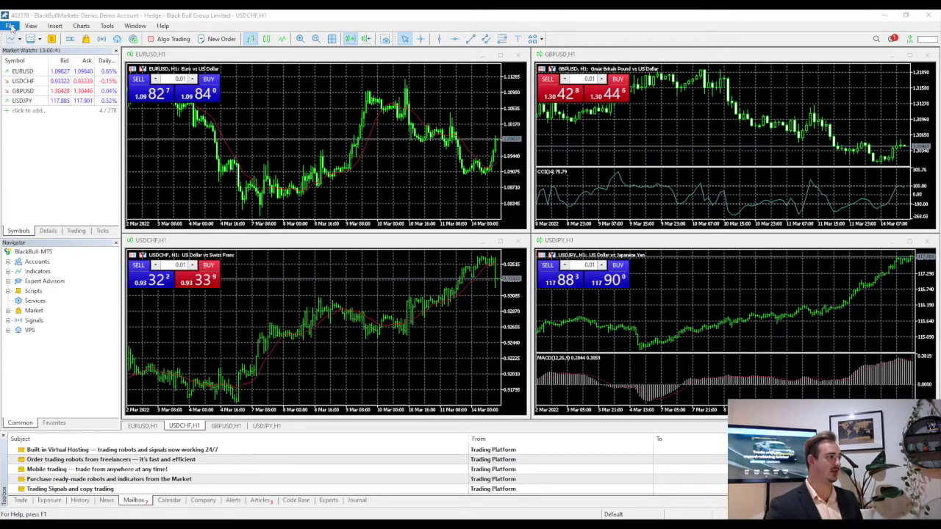
Untick Market Watch and Navigator in the View menu to hide both panels
left_click(34, 28)
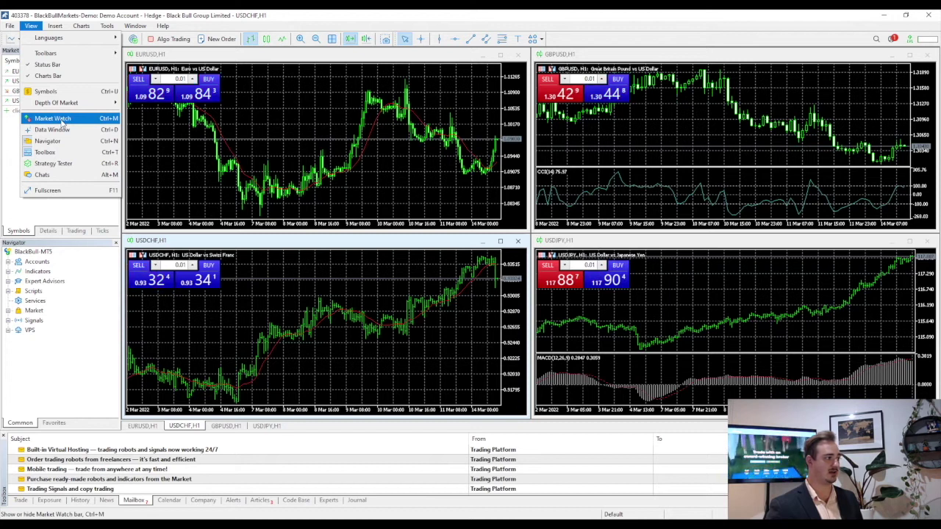
left_click(64, 121)
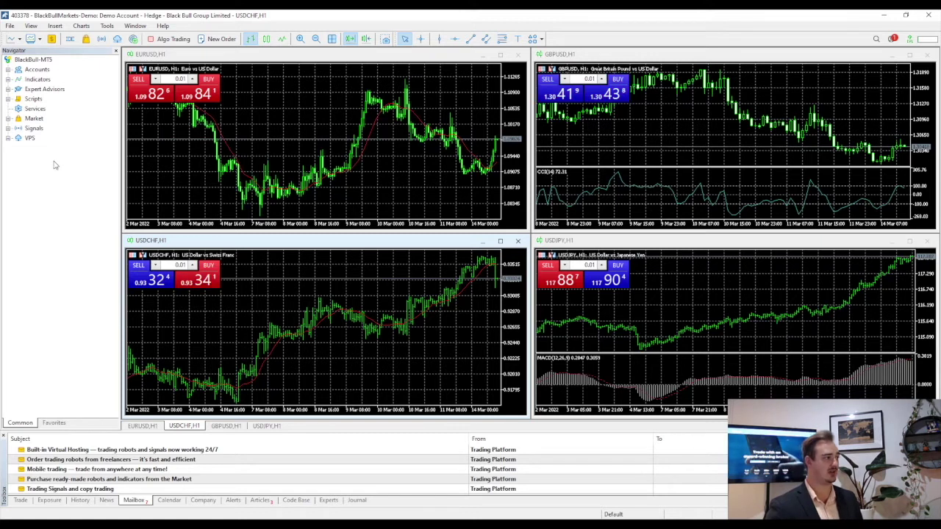
left_click(29, 26)
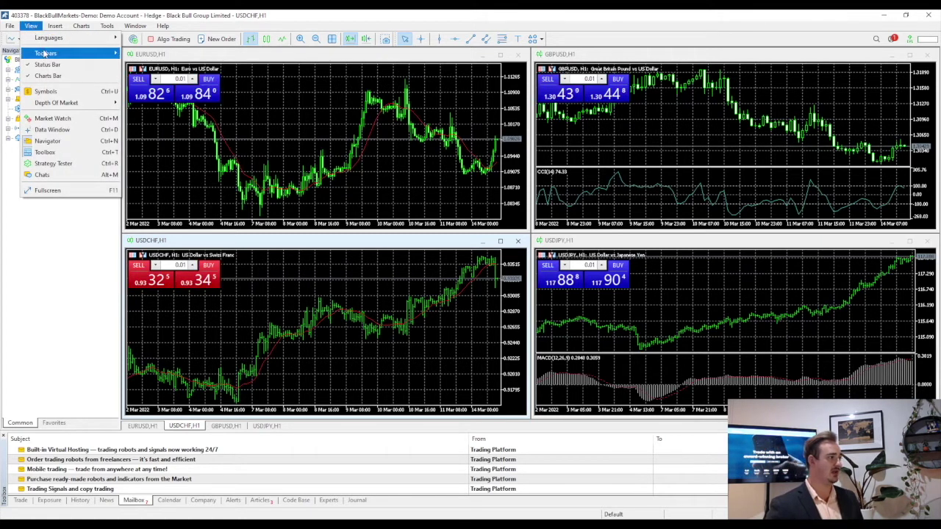
left_click(51, 141)
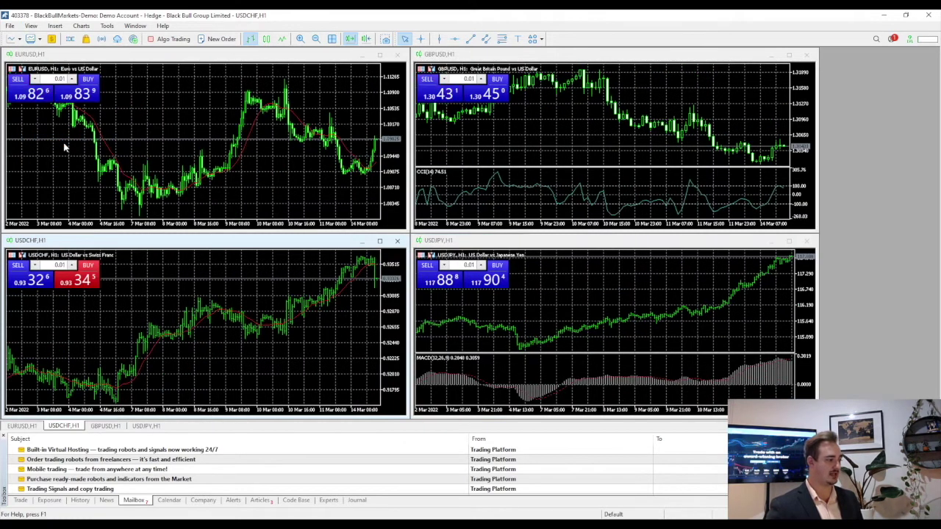
Check the Toolbox Trade tab, then browse the Journal log's connection and startup entries
left_click(21, 500)
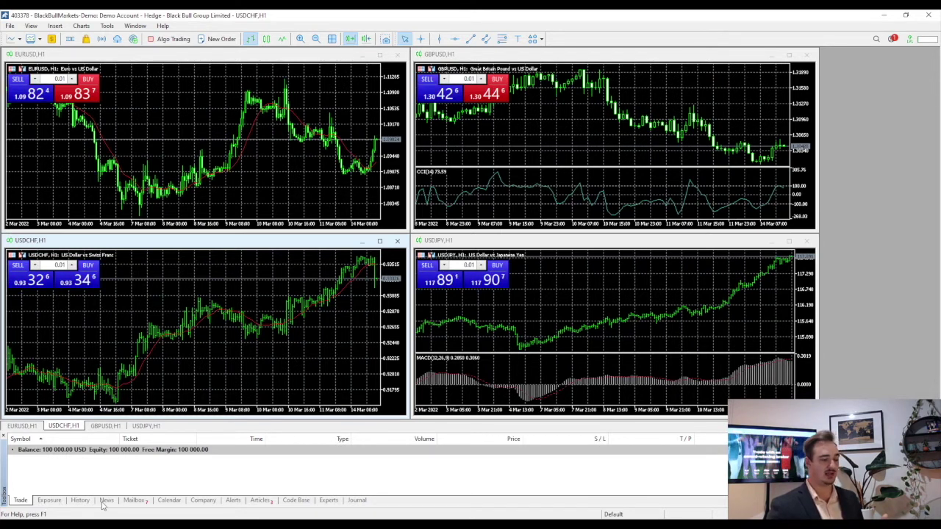
left_click(356, 500)
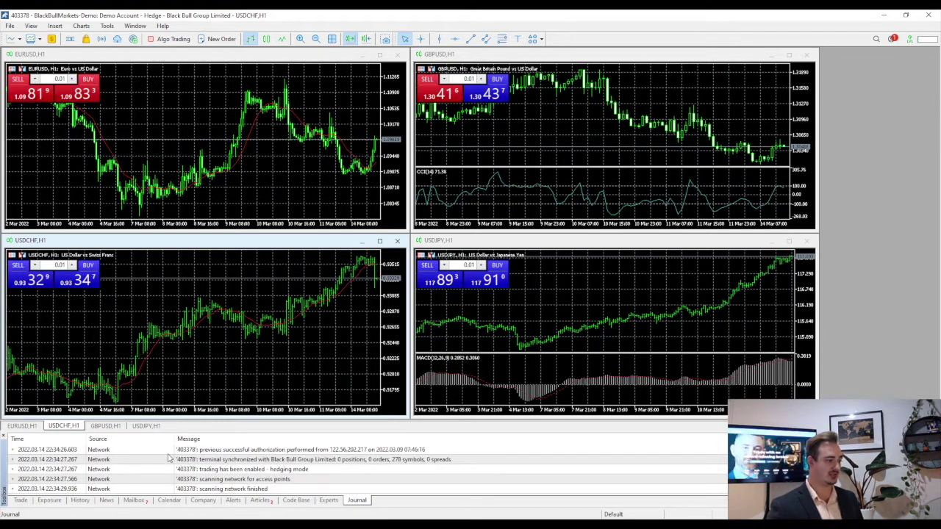
scroll(297, 491, "up", 2)
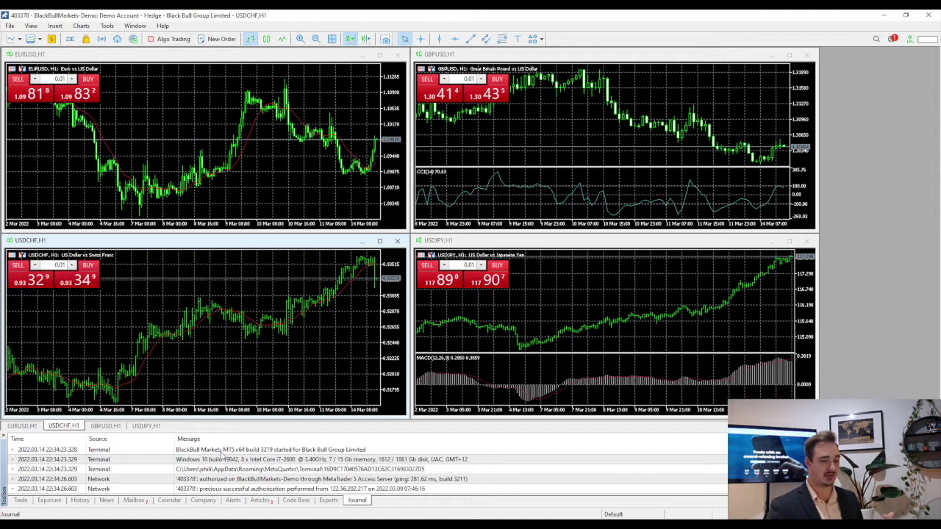
scroll(234, 459, "down", 2)
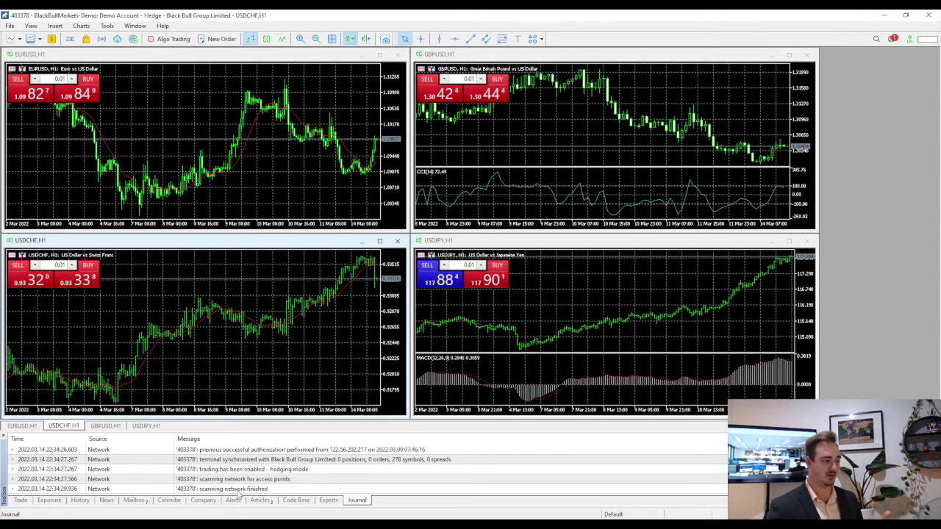
scroll(258, 486, "up", 2)
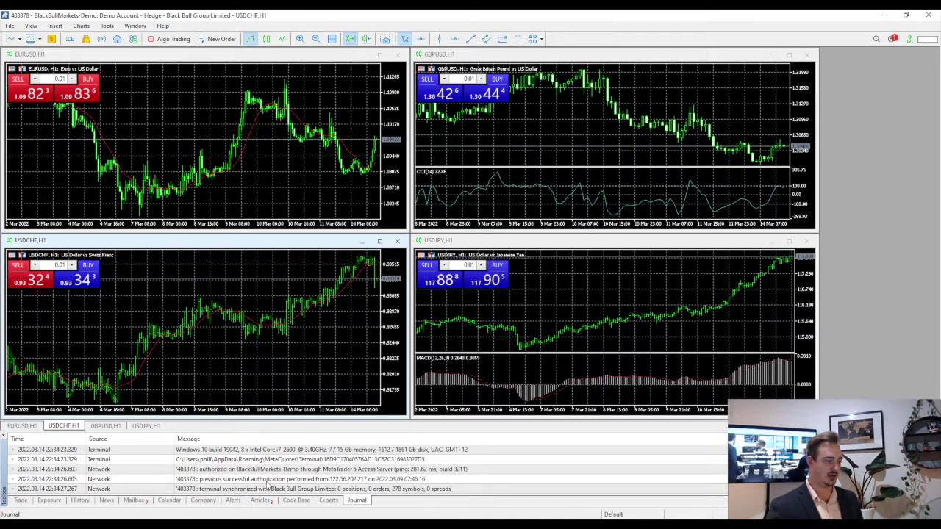
scroll(268, 485, "down", 1)
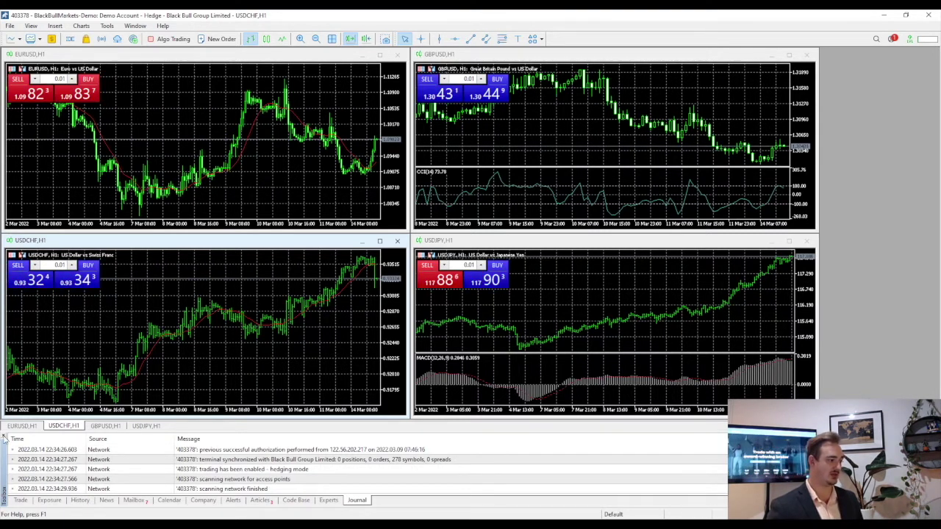
left_click(31, 26)
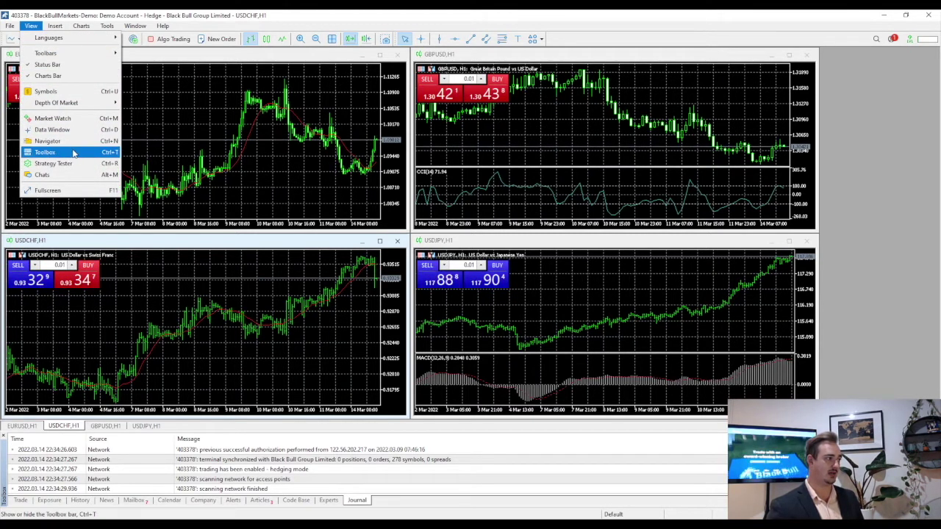
Hide the Toolbox and close the GBPUSD, EURUSD, USDJPY and USDCHF chart windows
key("Return")
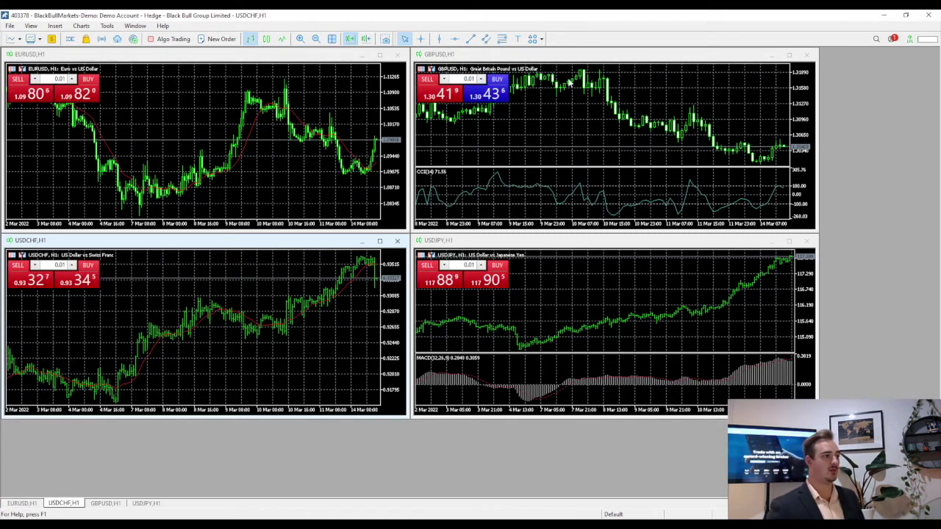
left_click(808, 56)
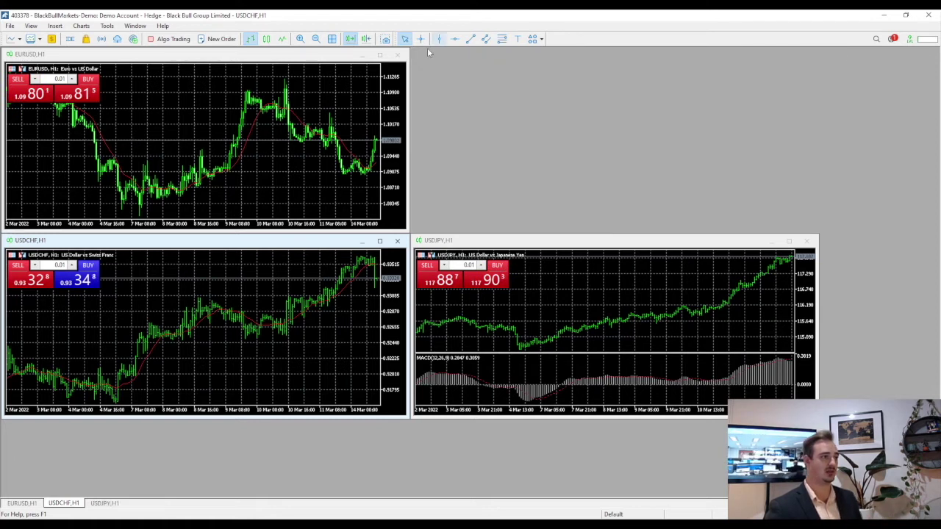
left_click(397, 55)
left_click(807, 241)
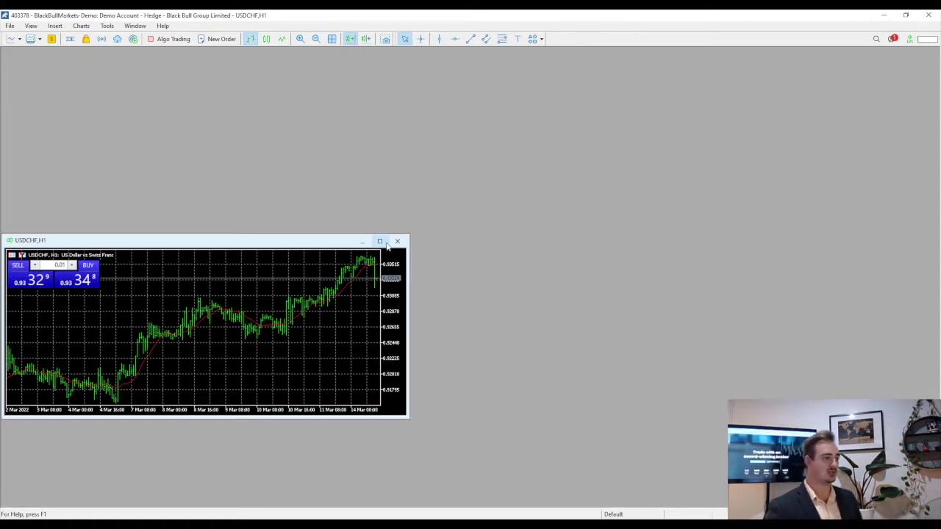
left_click(397, 241)
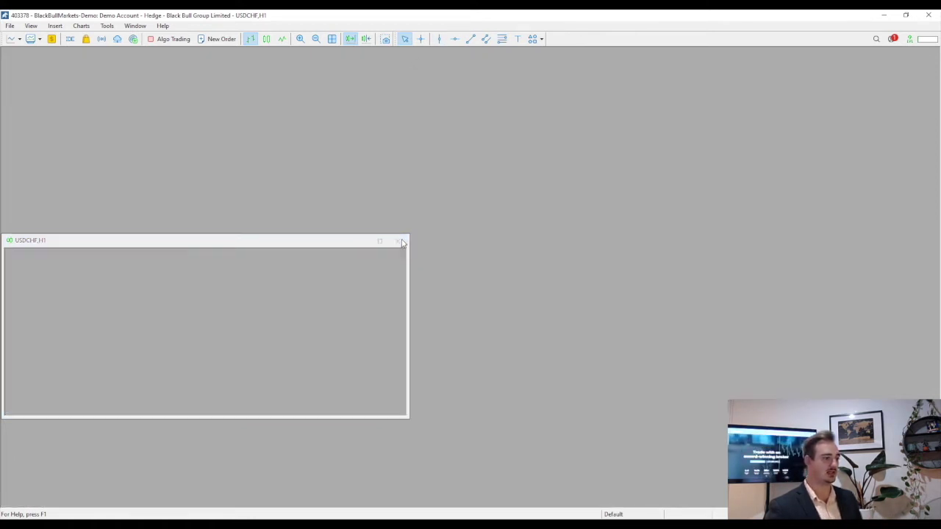
Load the Euro profile and close its EURUSD Daily, H4, H1 and M30 charts
left_click(29, 40)
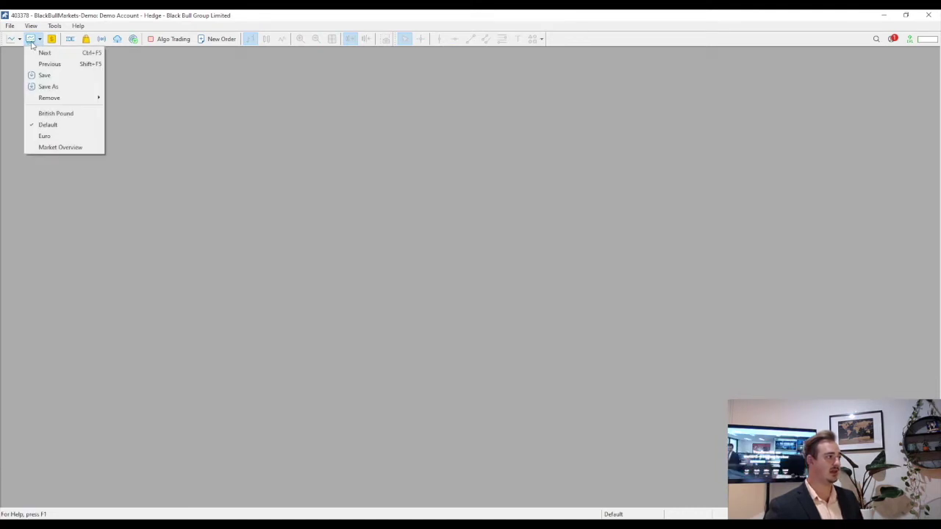
left_click(12, 100)
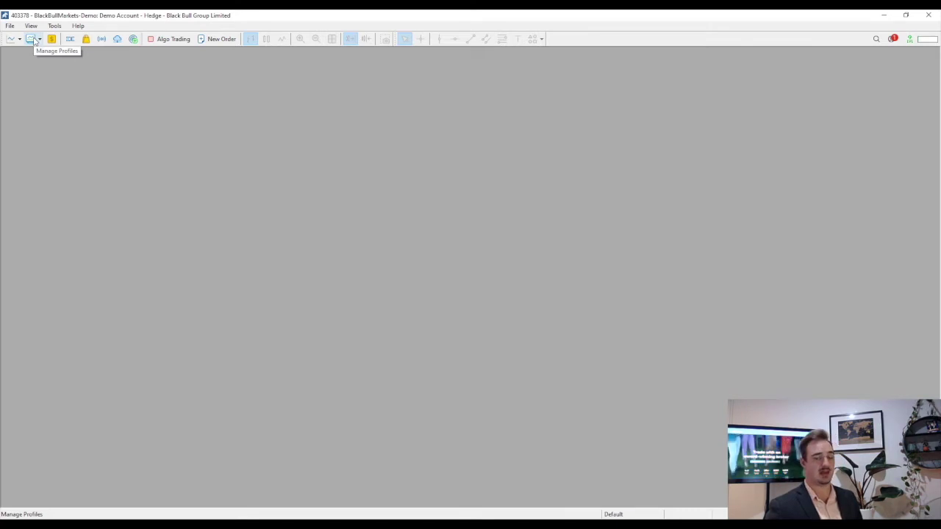
left_click(34, 42)
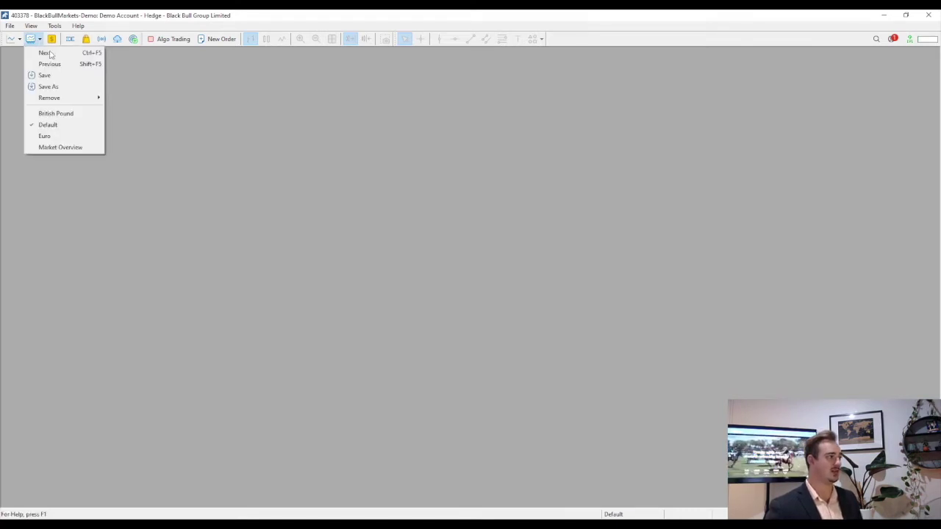
left_click(61, 136)
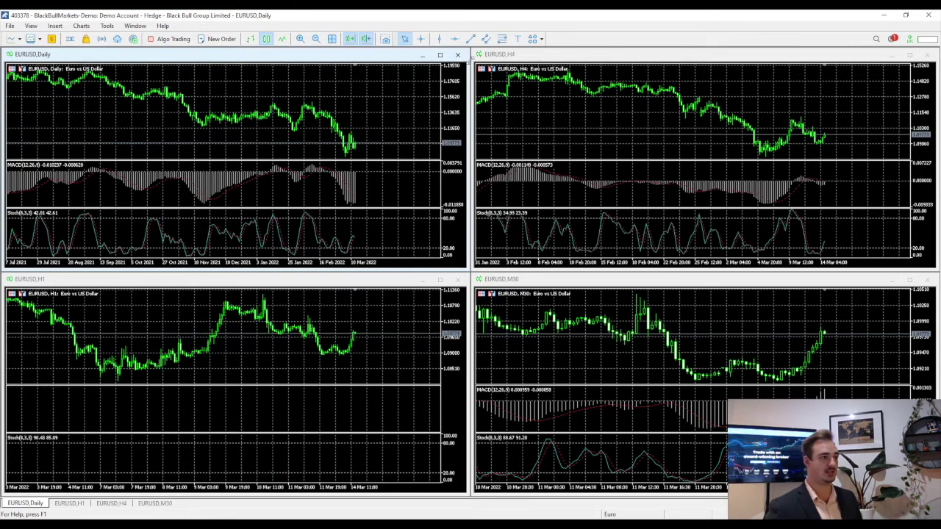
left_click(457, 55)
left_click(928, 56)
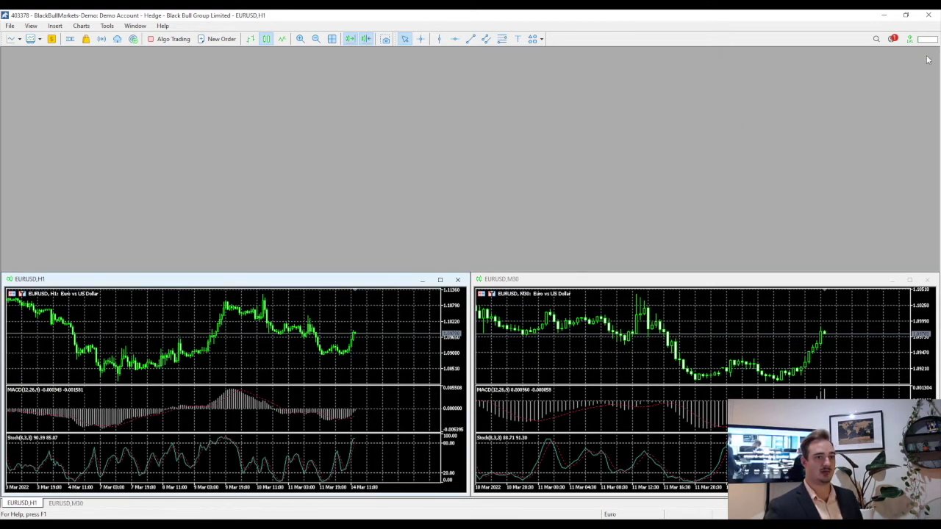
left_click(457, 279)
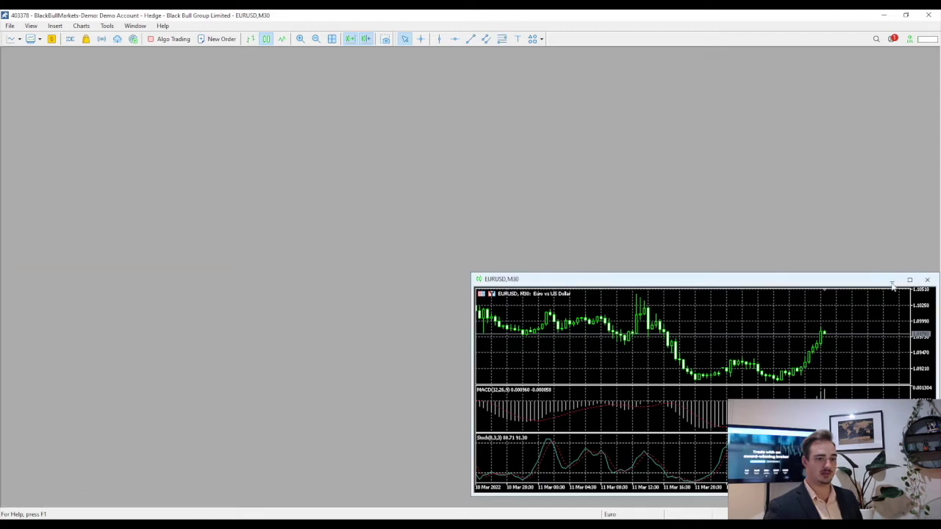
left_click(929, 280)
Load the Market Overview profile and close its USDJPY, EURUSD, GBPUSD and USDCHF charts
left_click(40, 41)
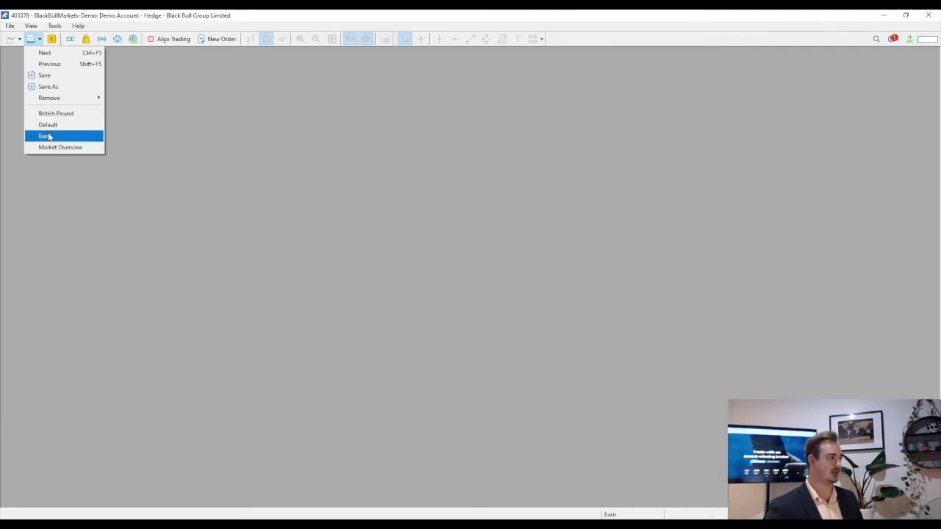
left_click(54, 149)
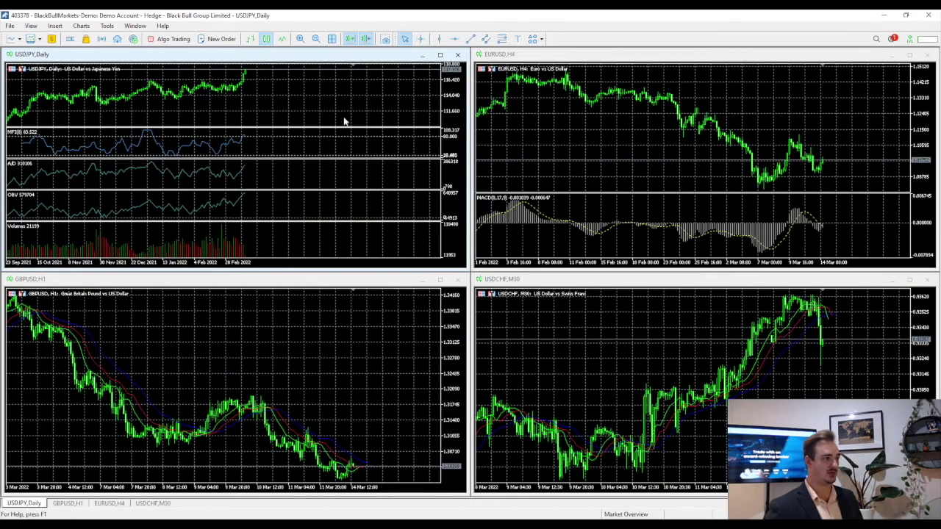
left_click(459, 55)
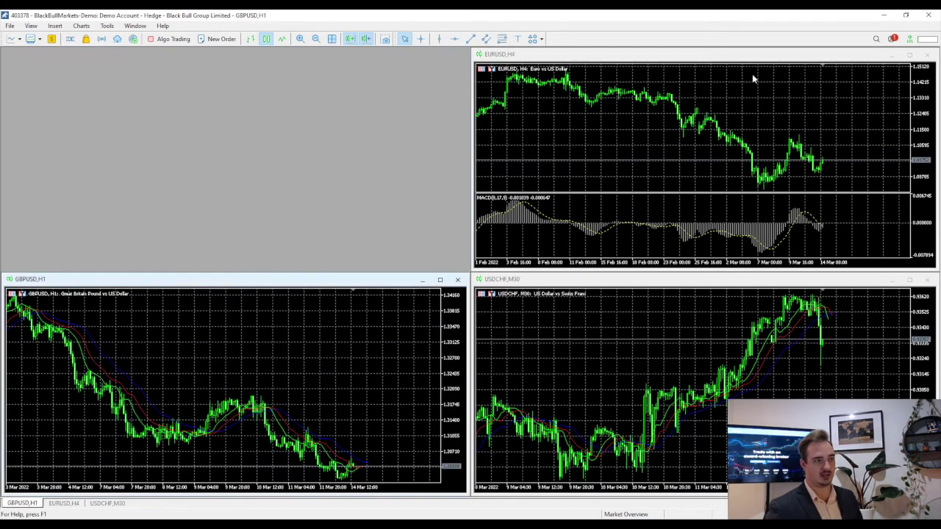
left_click(928, 55)
left_click(458, 280)
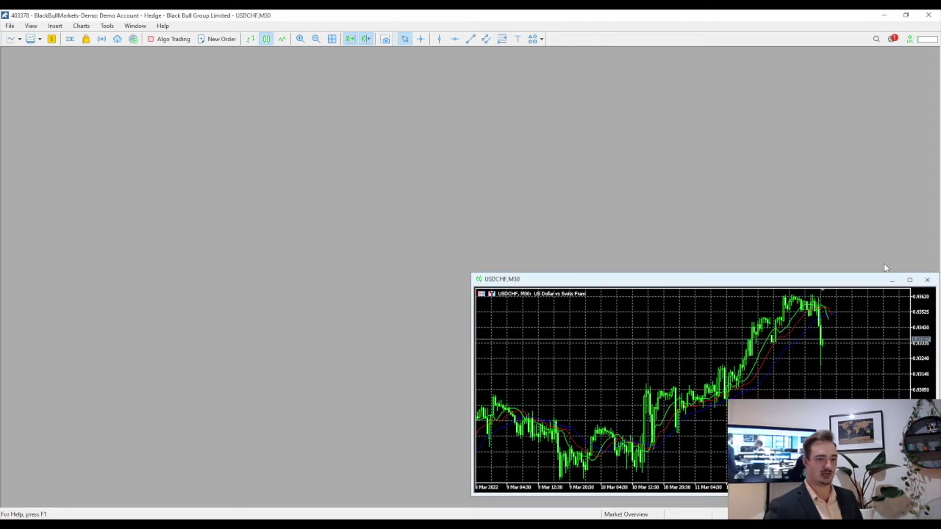
left_click(929, 280)
left_click(31, 39)
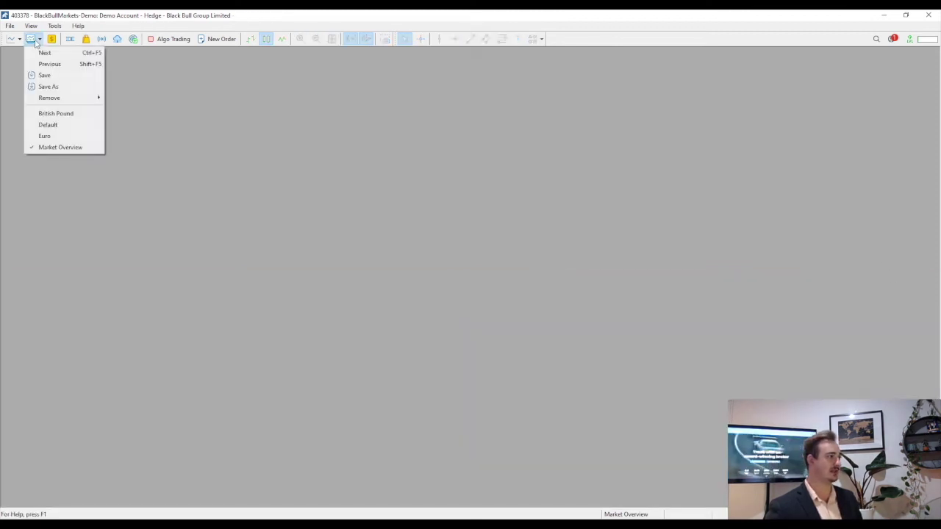
Switch to the Default profile and remove the British Pound profile
left_click(55, 125)
left_click(31, 39)
mouse_move(71, 100)
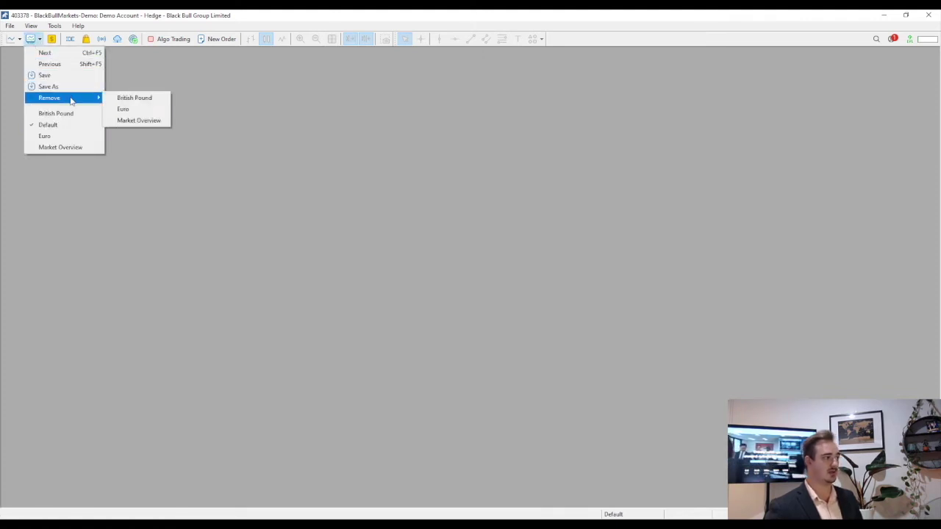
left_click(130, 101)
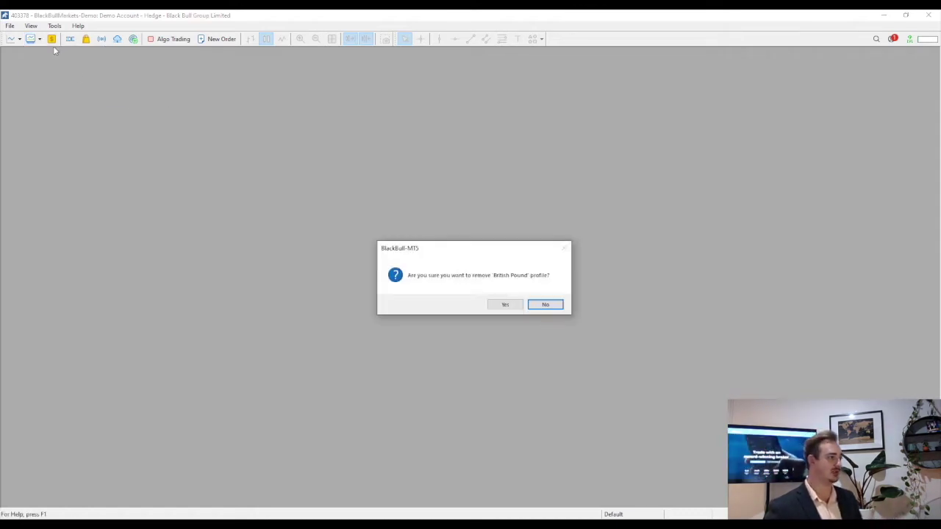
left_click(507, 304)
Remove the Euro profile and confirm the deletion
left_click(39, 39)
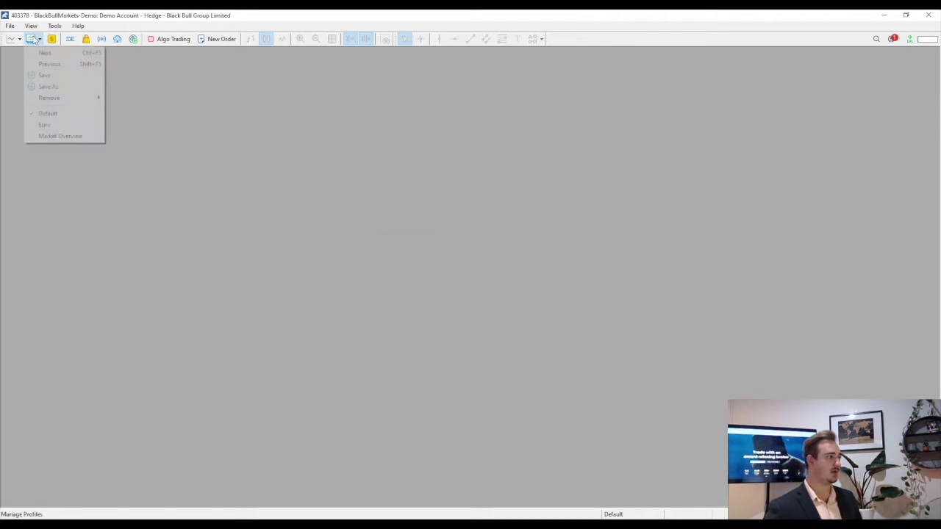
mouse_move(79, 97)
left_click(140, 98)
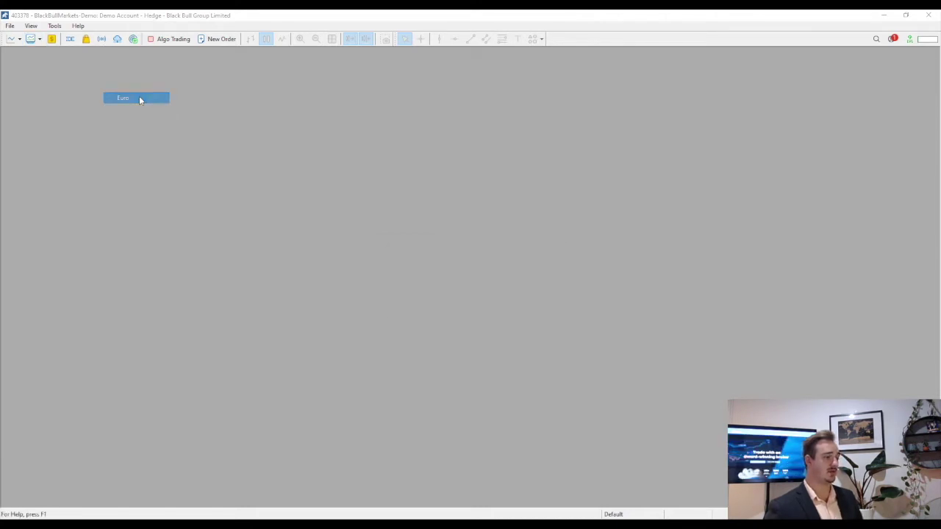
left_click(494, 309)
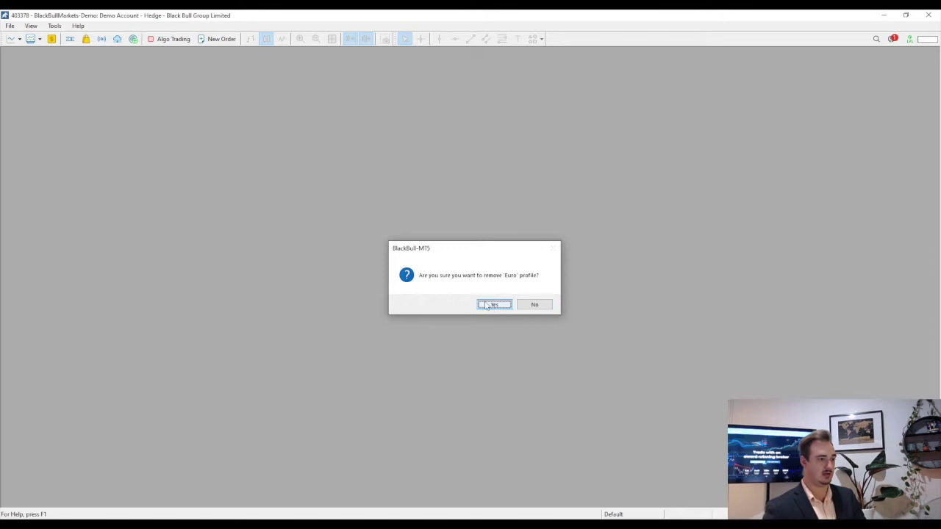
Remove the Market Overview profile and verify only Default remains in the list
left_click(39, 39)
mouse_move(82, 100)
left_click(123, 98)
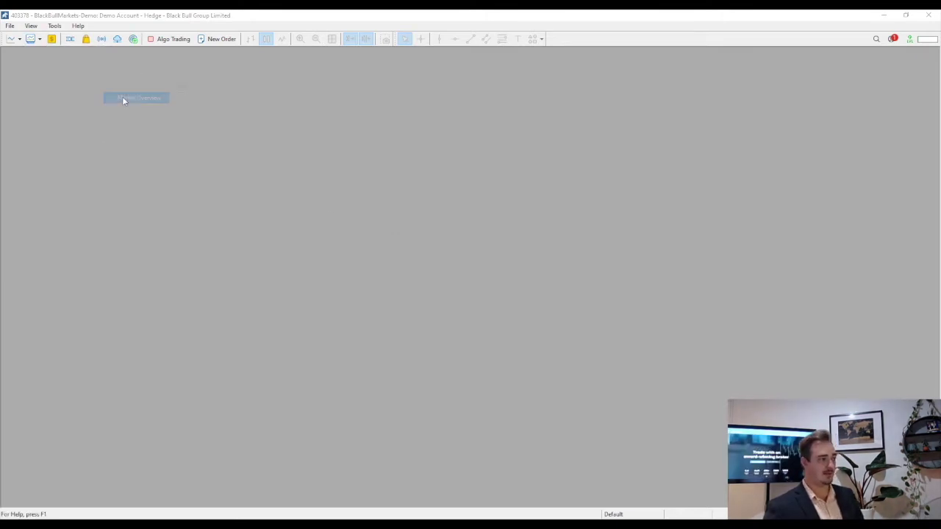
left_click(508, 305)
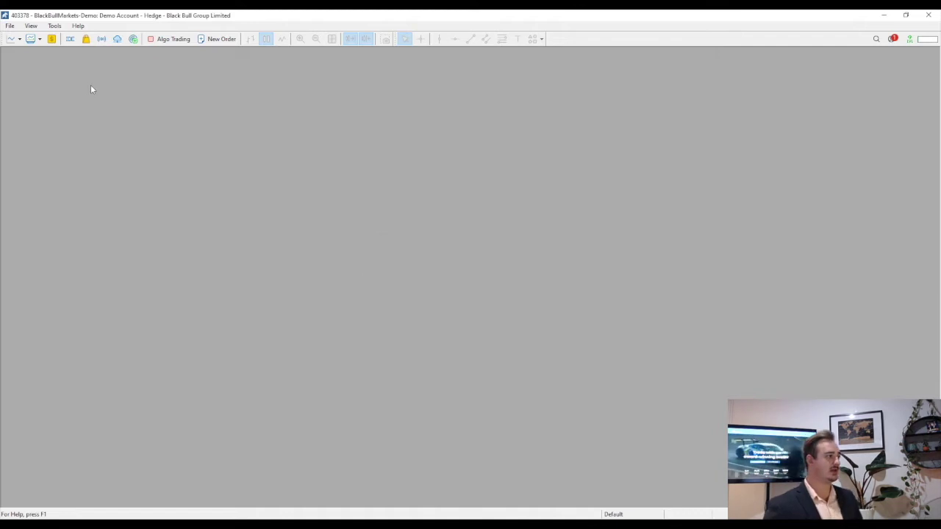
left_click(30, 41)
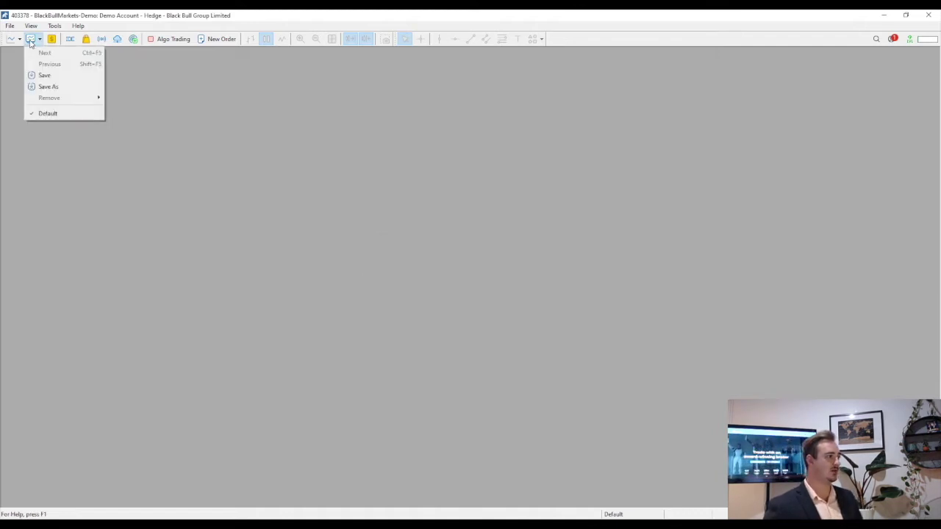
left_click(61, 171)
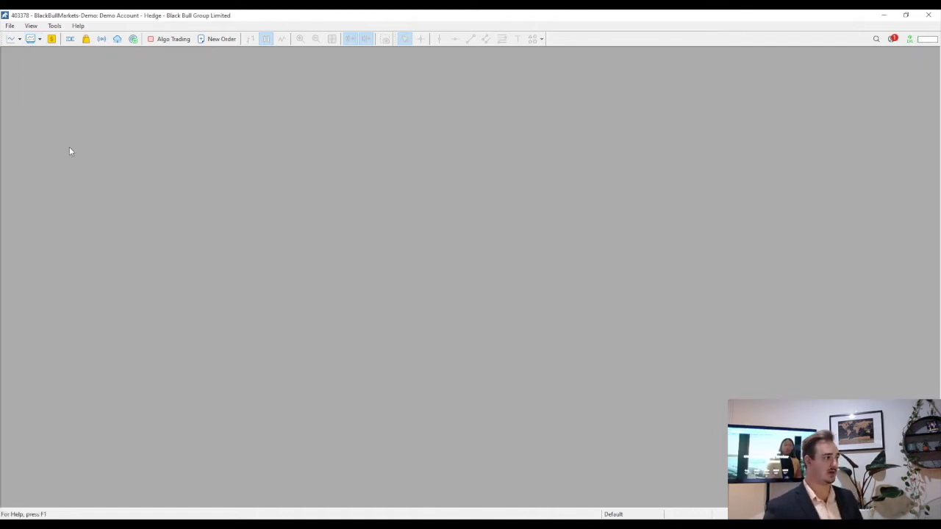
Show Market Watch and add the USDCAD (US Dollar vs Canadian Dollar) symbol
left_click(31, 26)
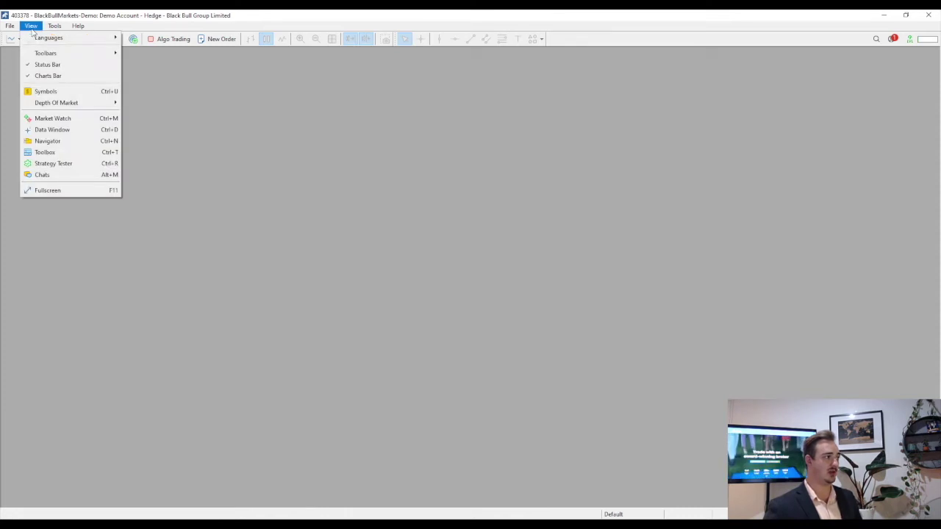
left_click(57, 118)
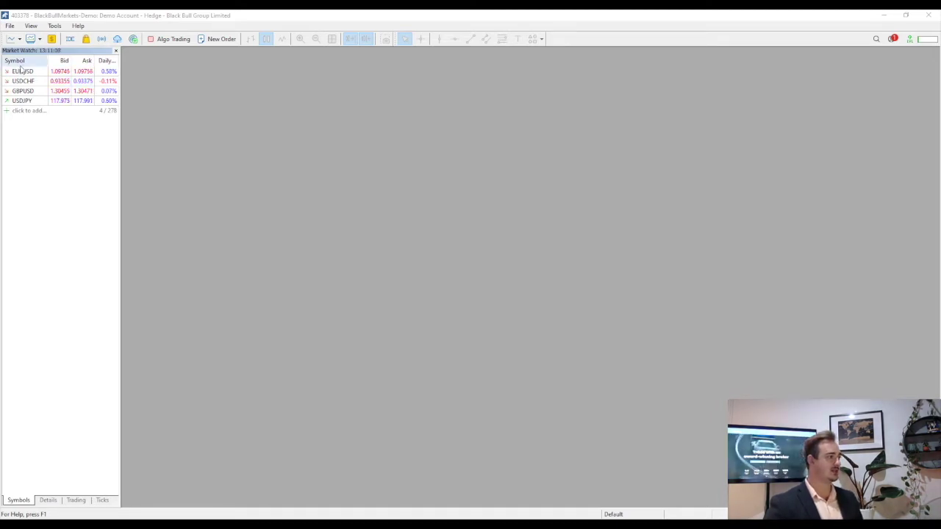
left_click(32, 112)
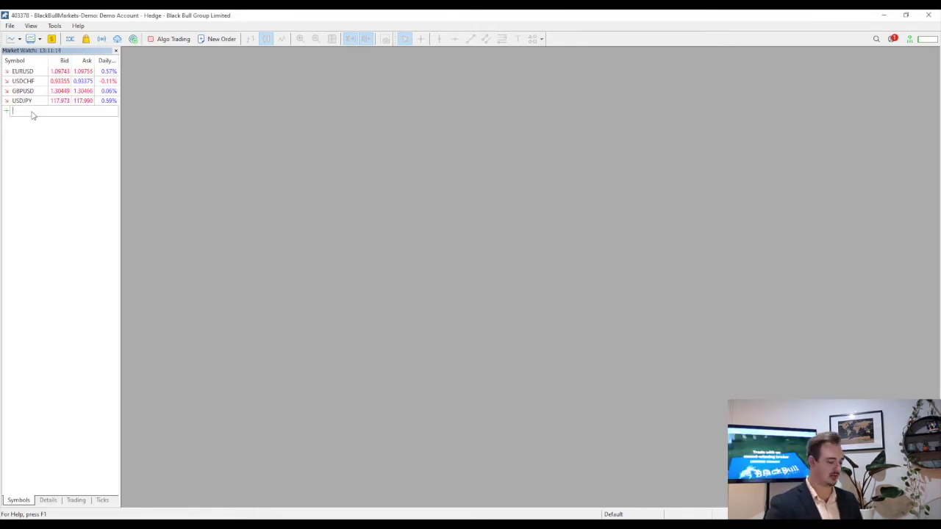
type("USDCAD")
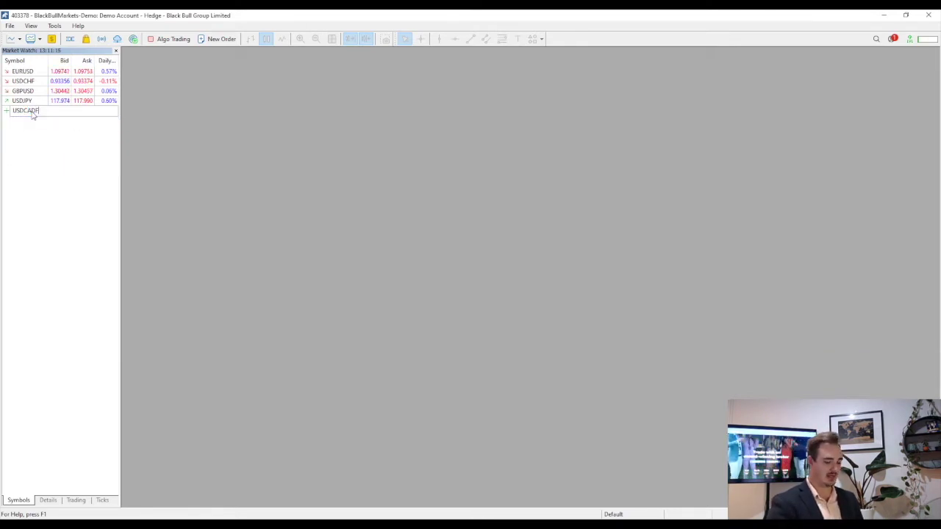
key("BackSpace")
left_click(48, 124)
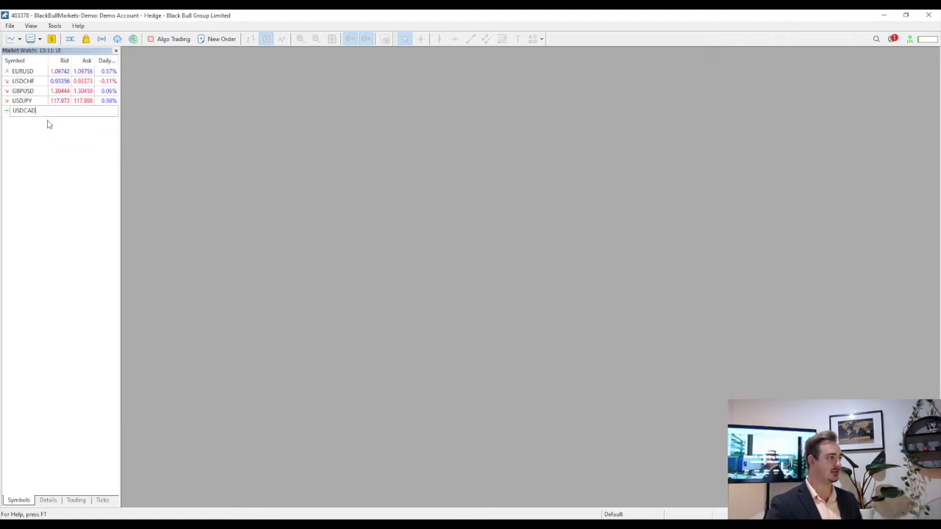
key("Return")
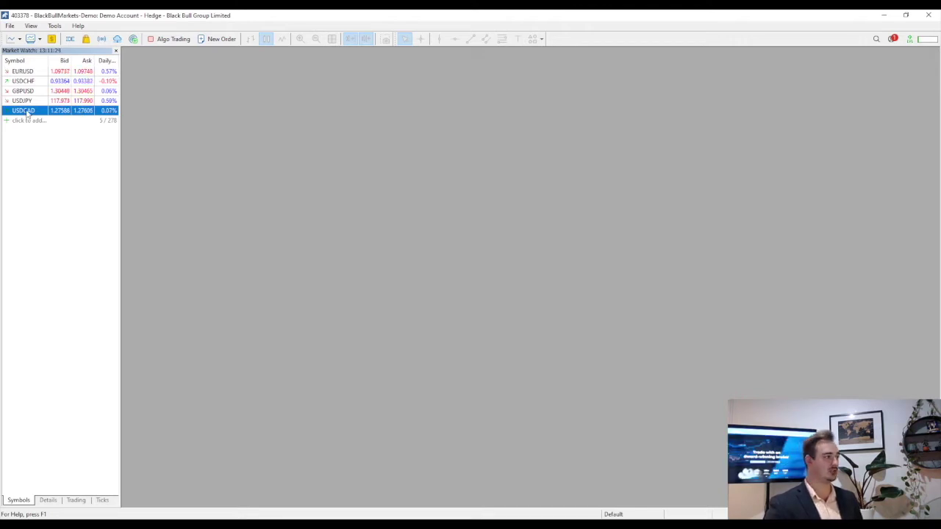
Drag USDCAD onto the workspace, maximize its H1 chart and close Market Watch
left_click_drag(313, 130, 313, 131)
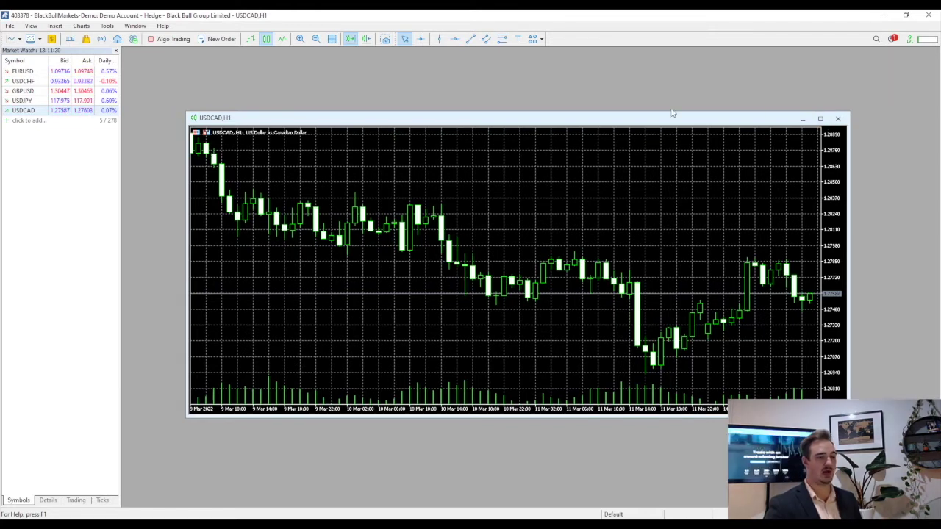
left_click(817, 119)
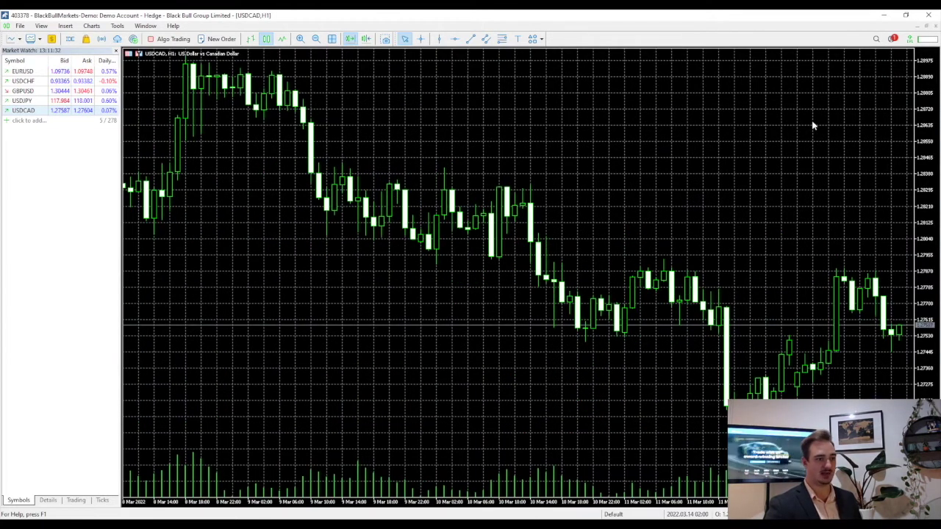
left_click(115, 52)
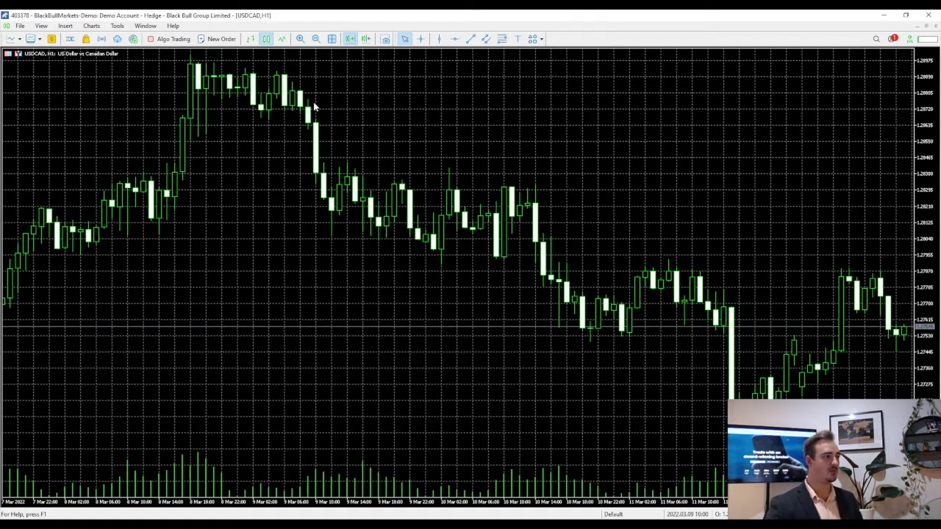
In the USDCAD chart's Properties Common tab, choose Candlesticks and enable Chart shift
right_click(495, 129)
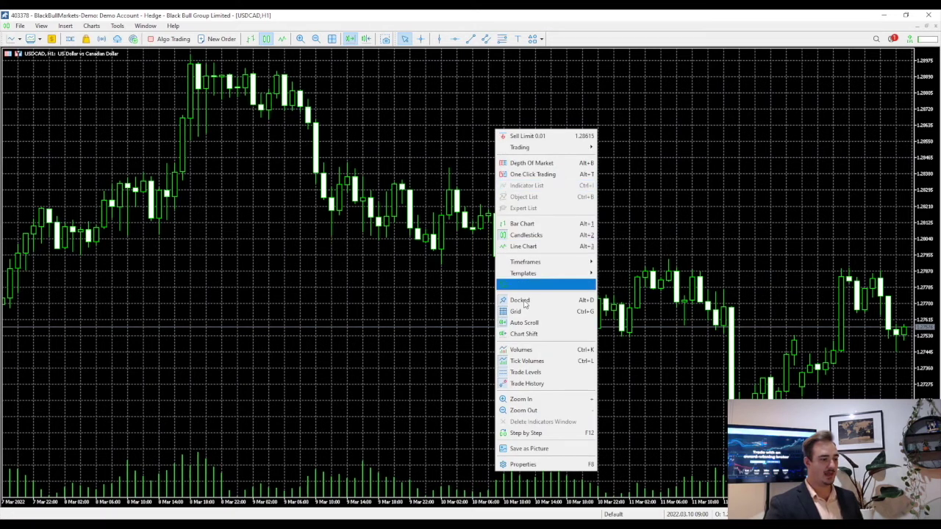
left_click(528, 464)
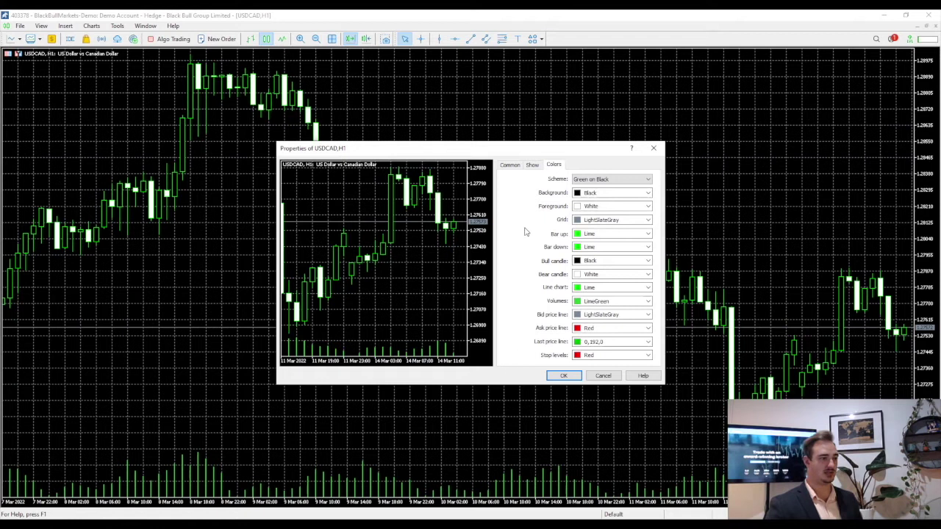
left_click(510, 166)
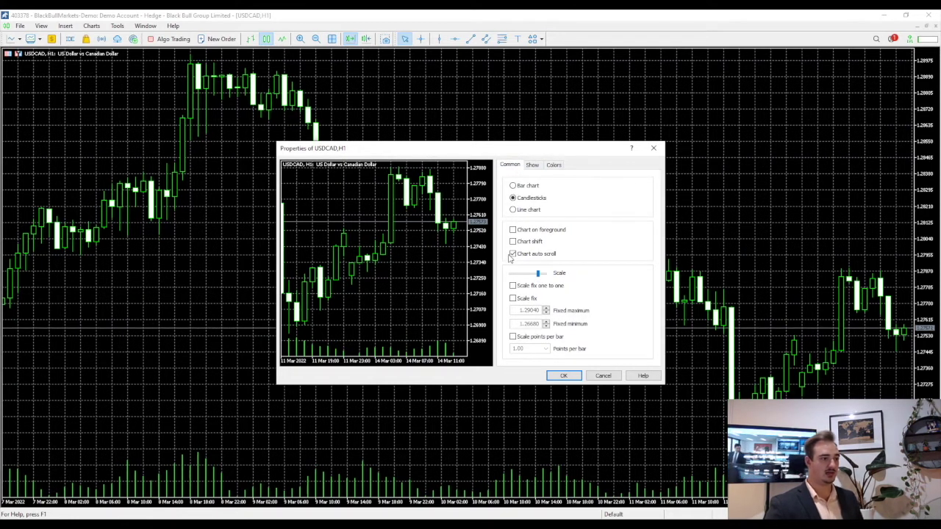
left_click(513, 186)
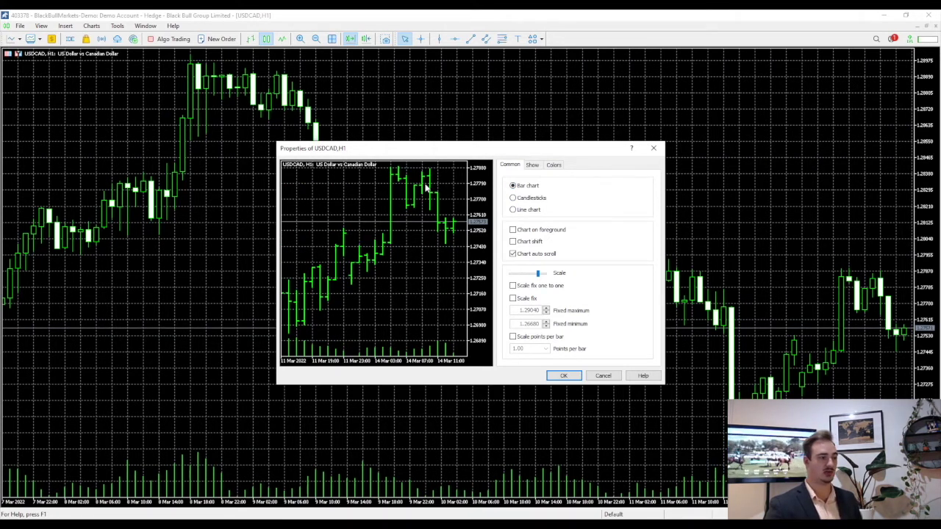
left_click(514, 210)
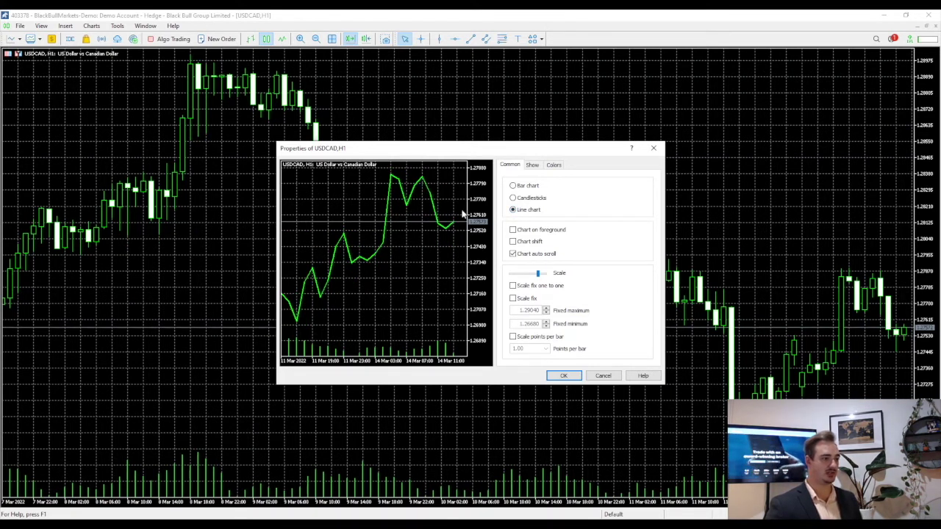
left_click(513, 198)
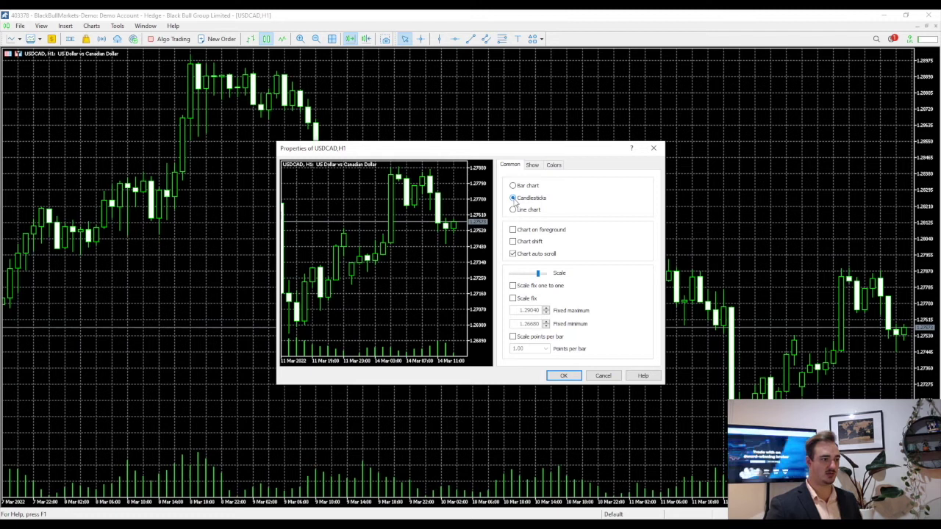
left_click(514, 244)
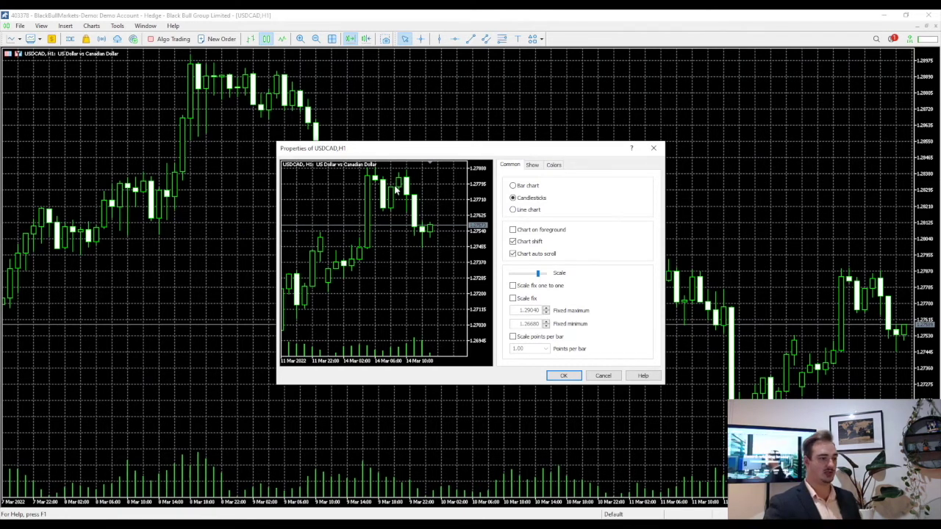
Apply the candlestick and chart shift settings with OK
left_click(563, 376)
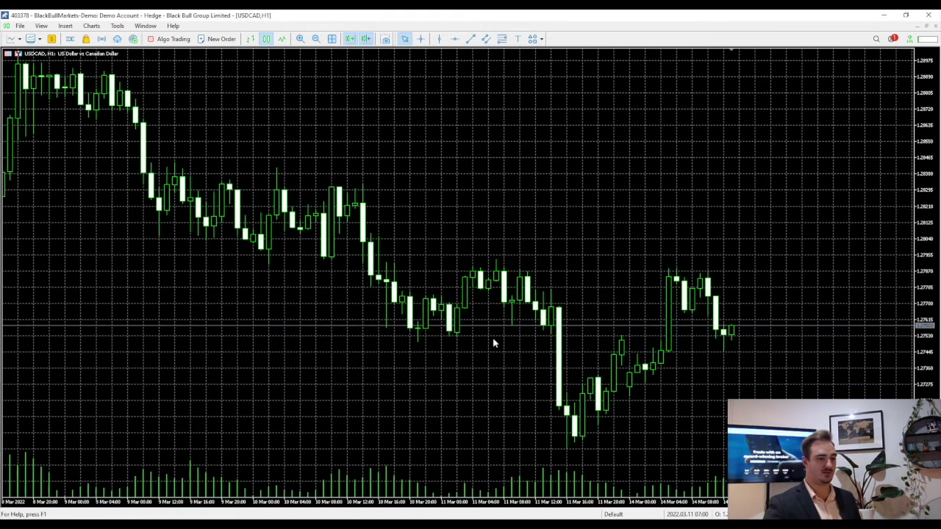
scroll(493, 344, "up", 10)
scroll(492, 343, "down", 10)
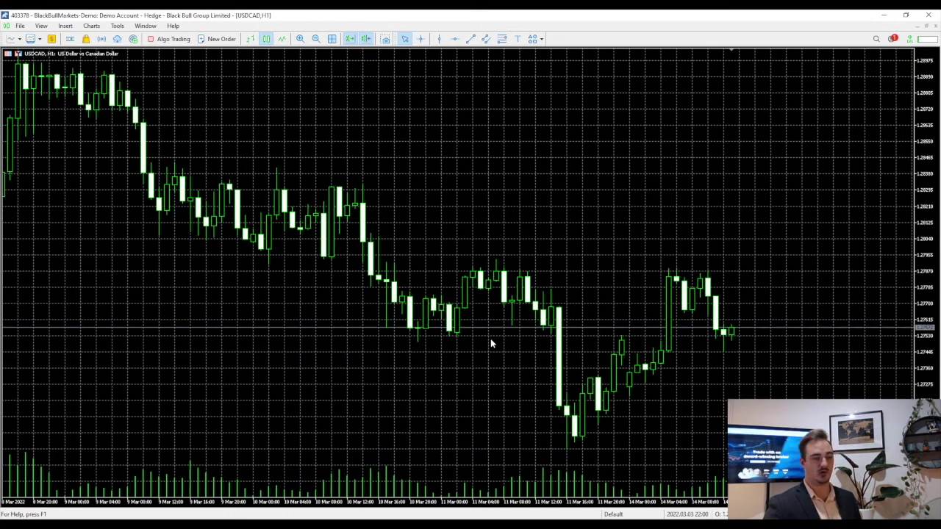
In chart Properties Show tab, enable OHLC and the ask price line and hide tick volumes
right_click(514, 262)
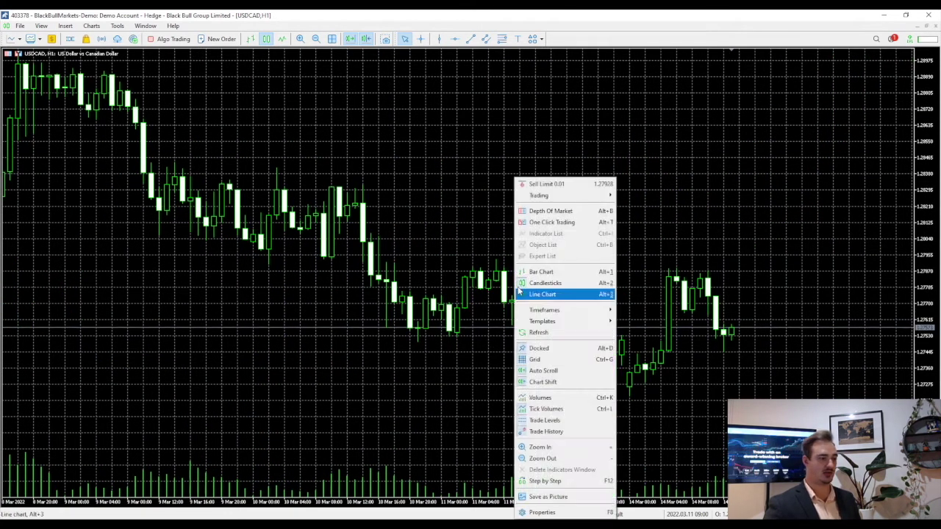
left_click(542, 512)
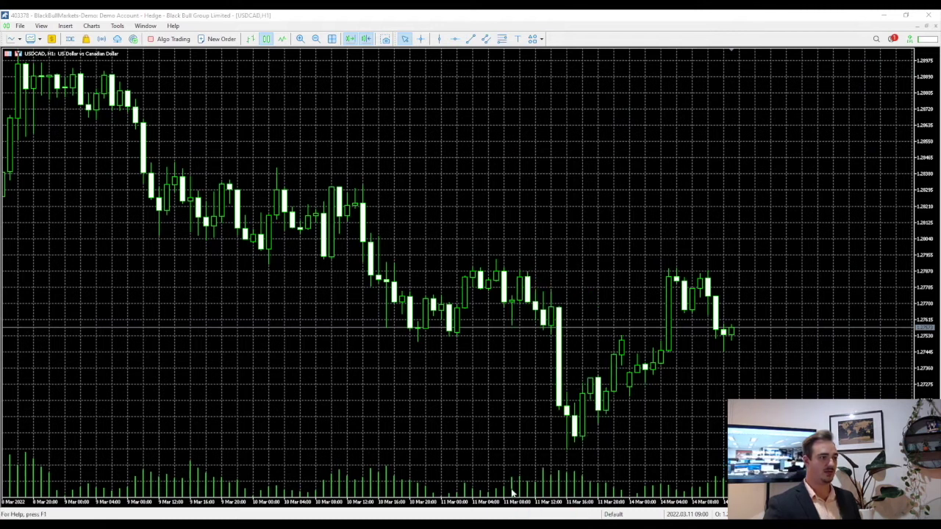
left_click(534, 165)
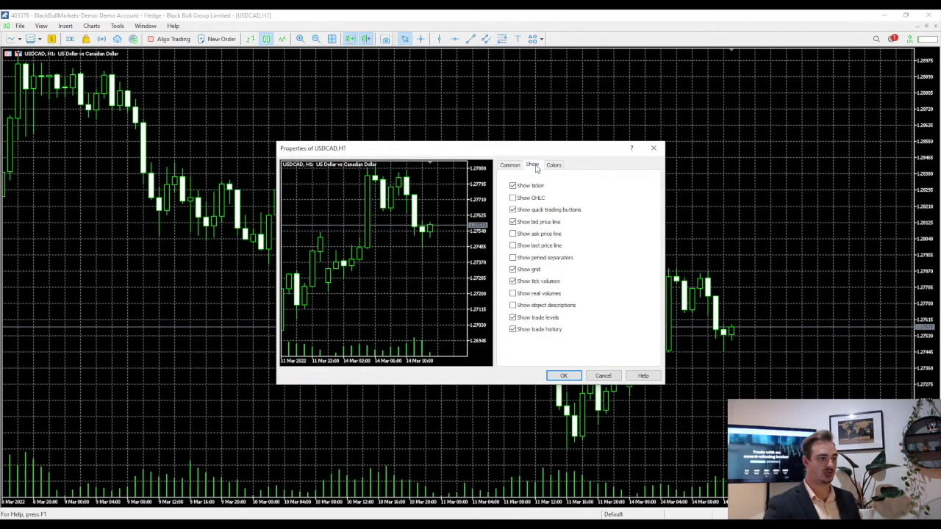
left_click(513, 199)
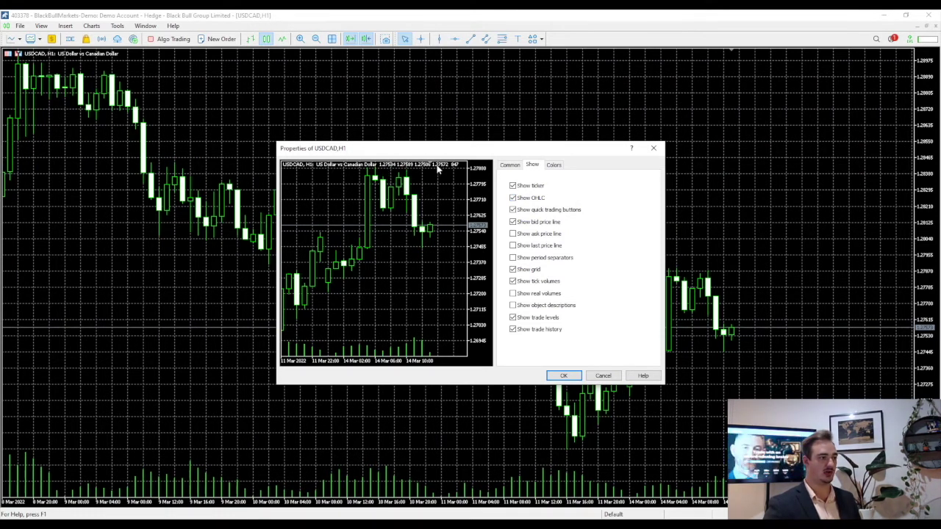
left_click(513, 234)
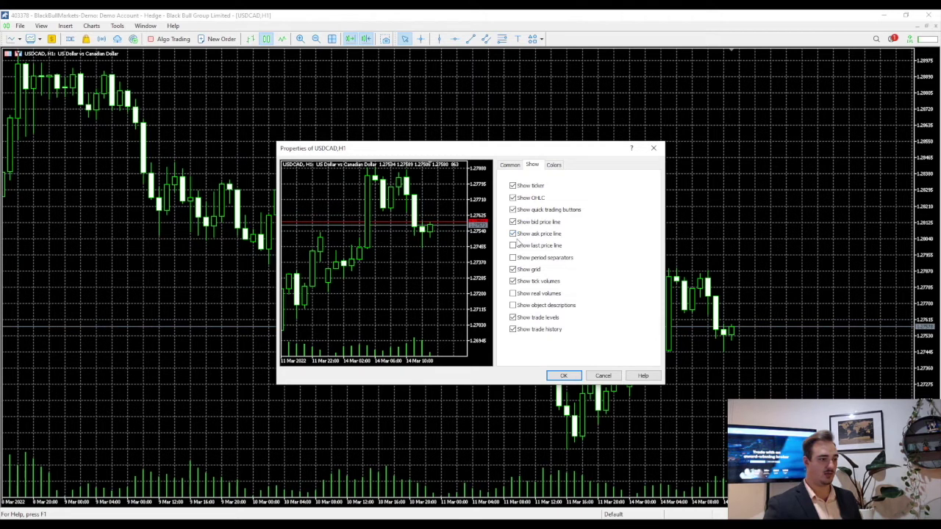
left_click(513, 281)
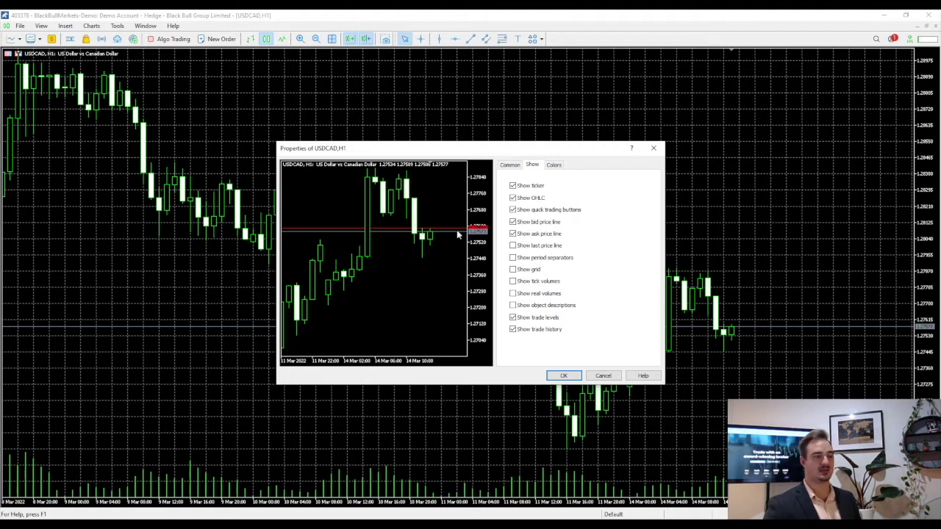
left_click(558, 166)
left_click(647, 180)
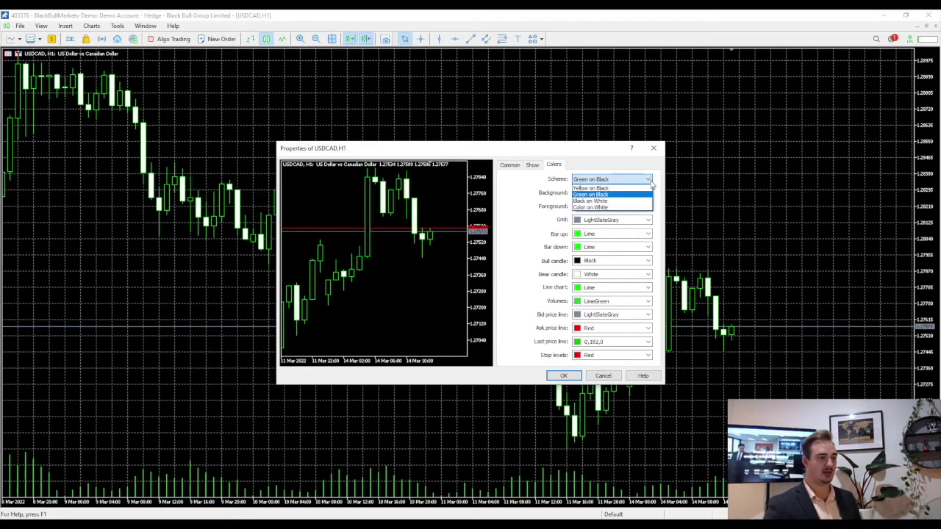
left_click(648, 181)
left_click(640, 180)
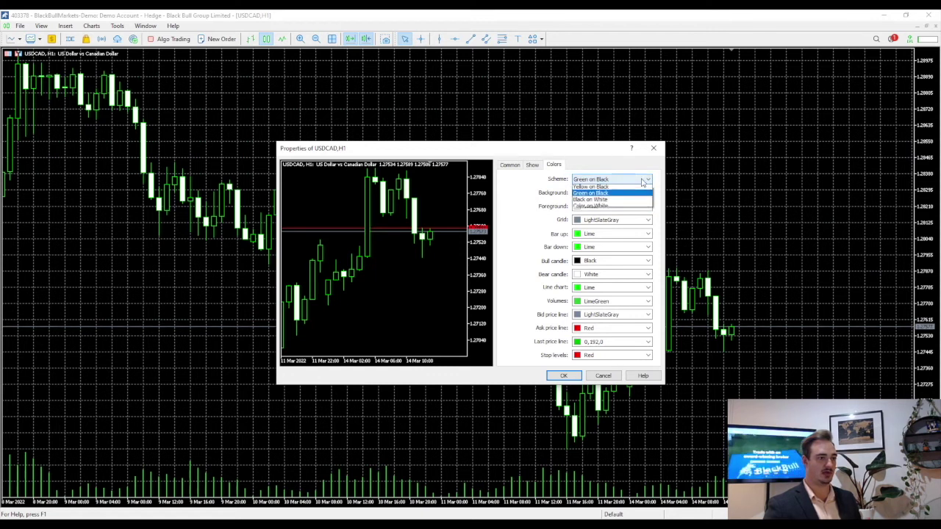
left_click(628, 189)
left_click(639, 181)
left_click(629, 195)
left_click(634, 180)
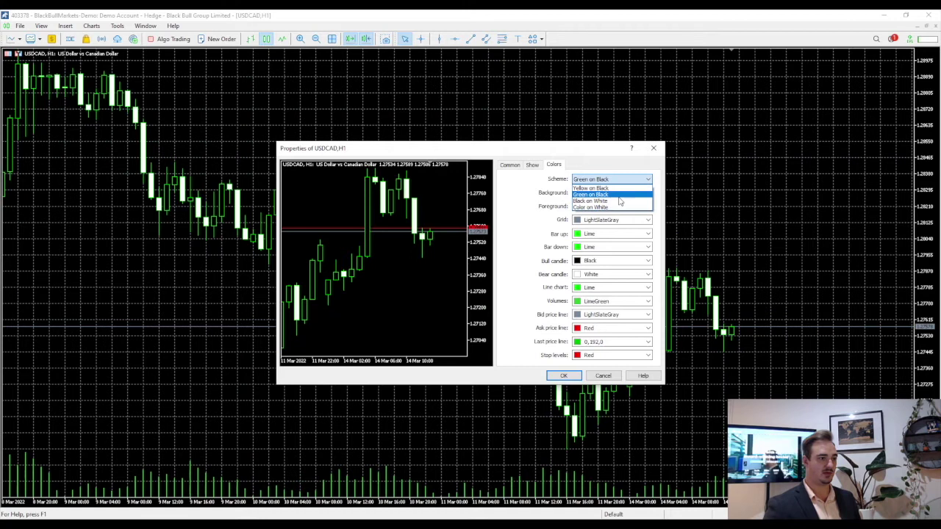
left_click(619, 205)
left_click(634, 179)
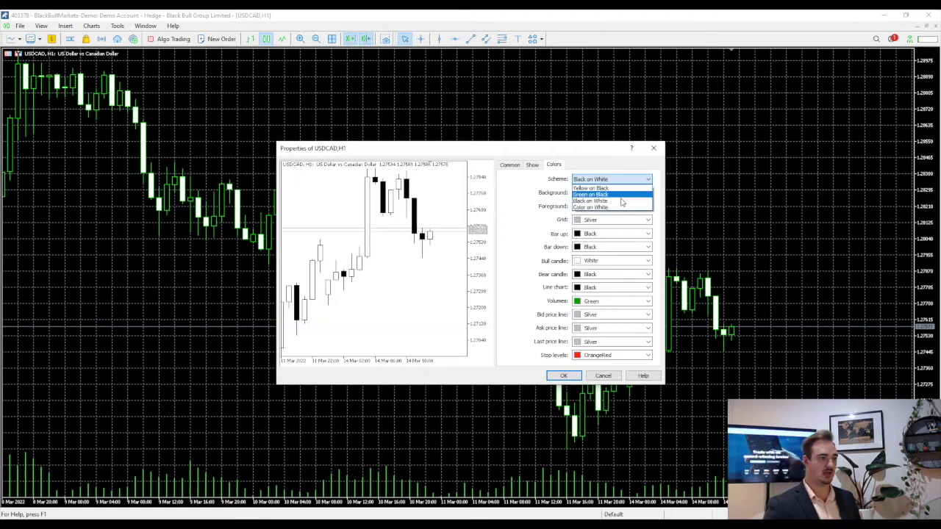
left_click(619, 208)
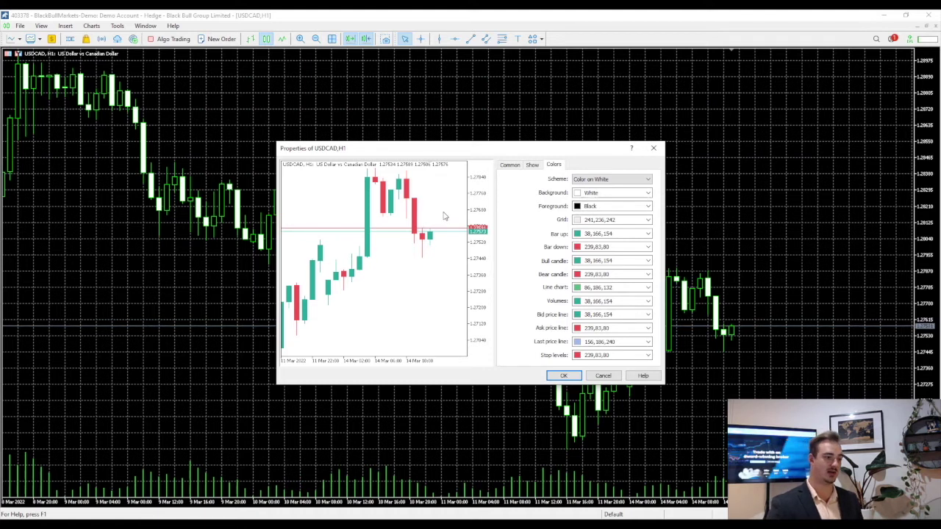
left_click(618, 181)
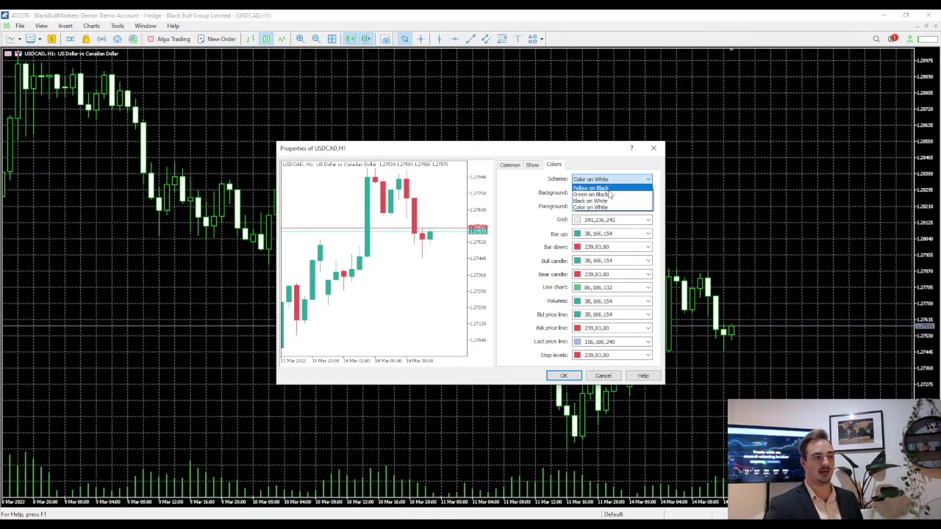
left_click(610, 194)
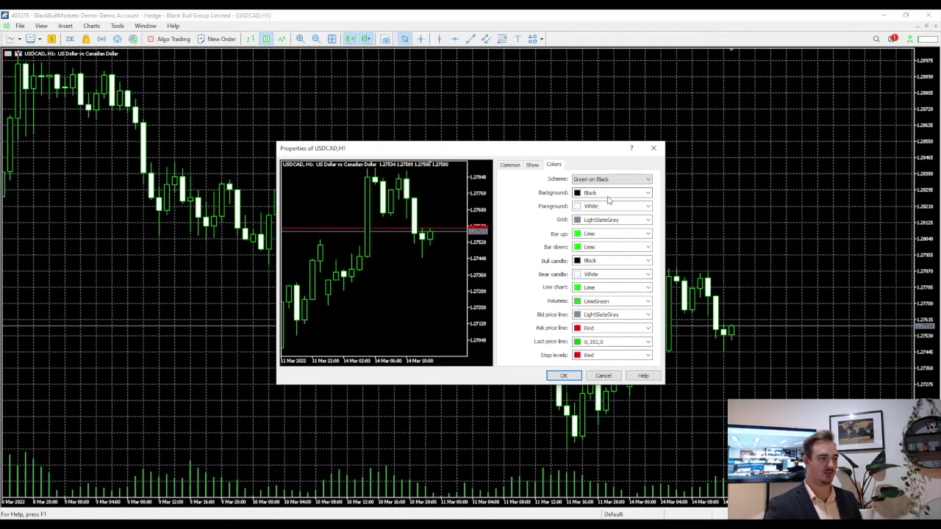
Set the chart background to White and the foreground and grid colours to Black
left_click(647, 192)
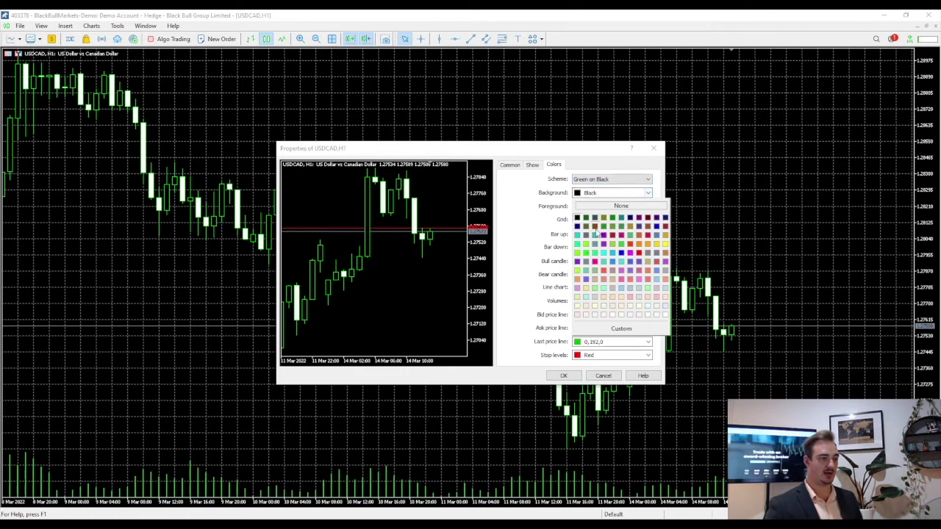
left_click(665, 314)
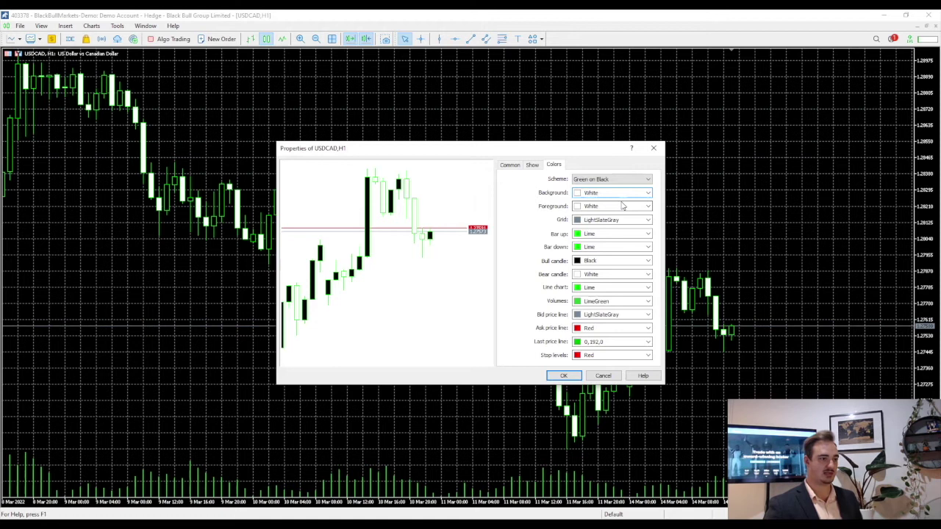
left_click(649, 207)
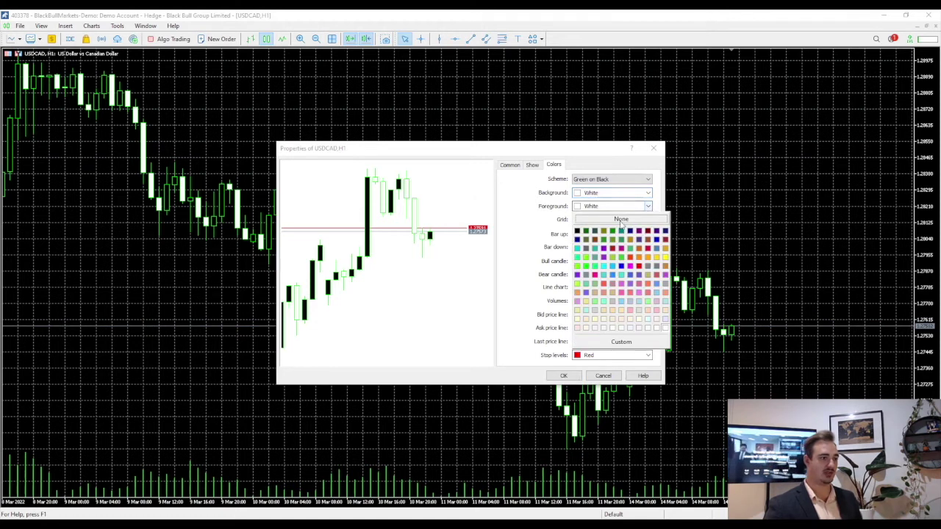
left_click(580, 233)
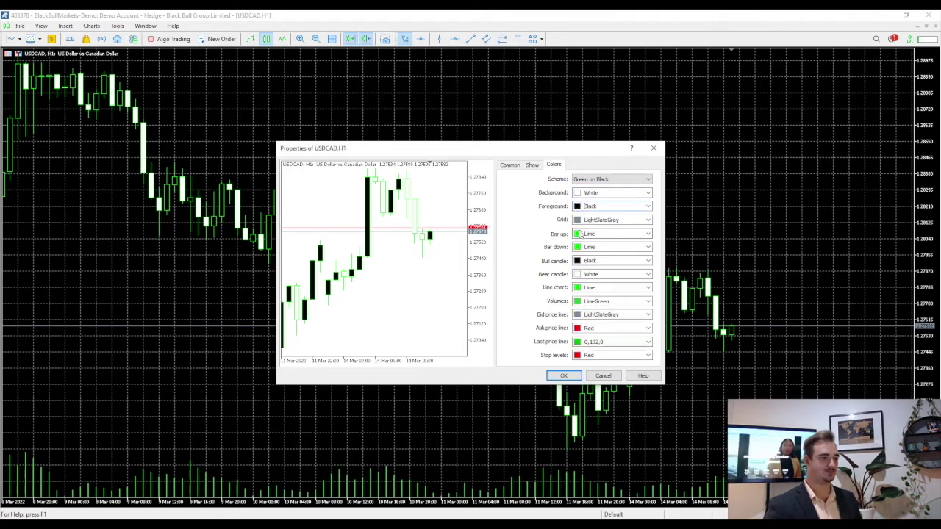
left_click(649, 221)
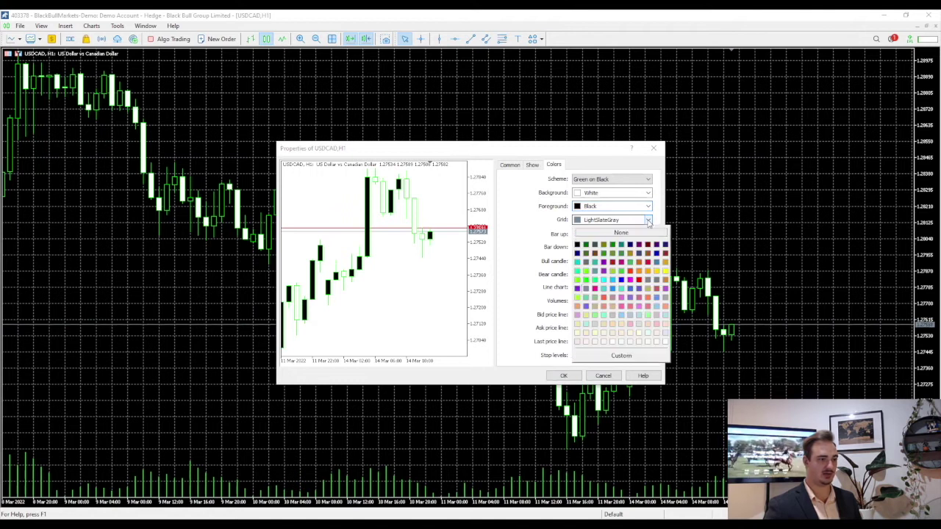
left_click(577, 245)
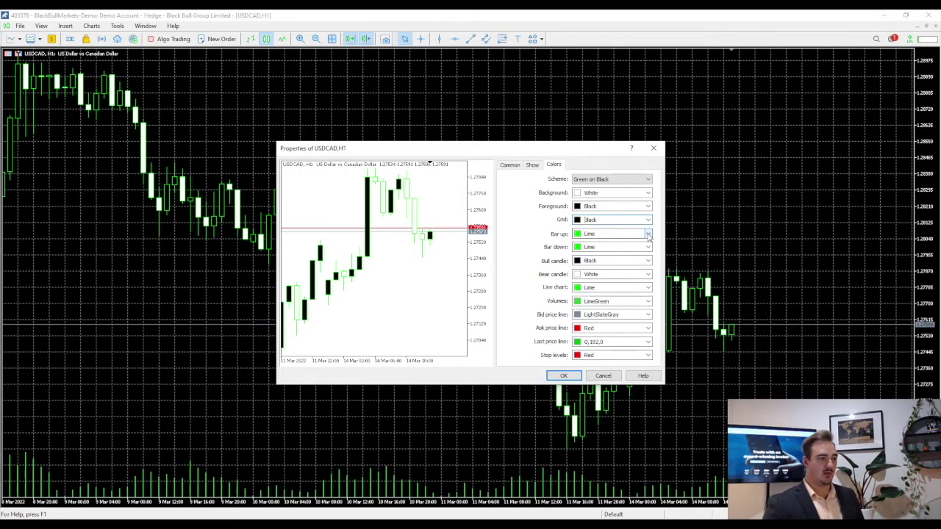
Set the Bar up and Bar down colours to Black
left_click(648, 234)
left_click(578, 260)
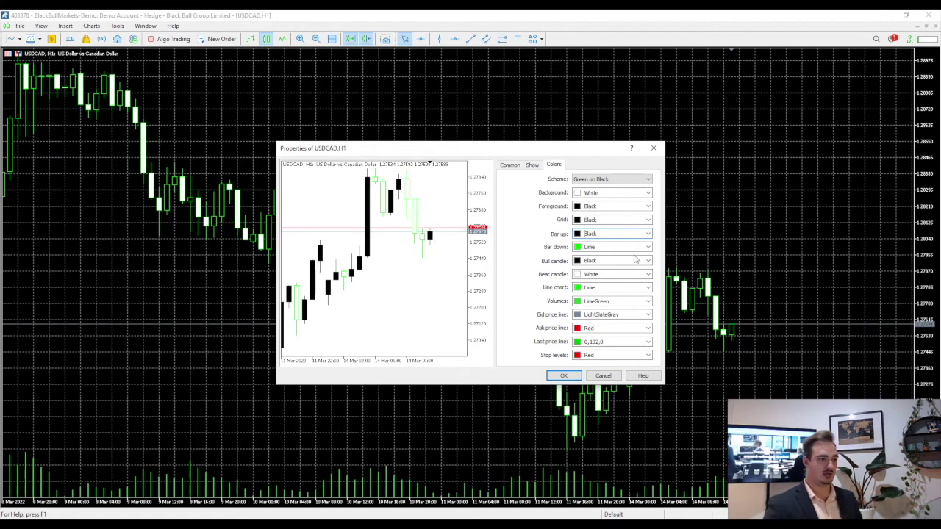
left_click(629, 247)
left_click(590, 272)
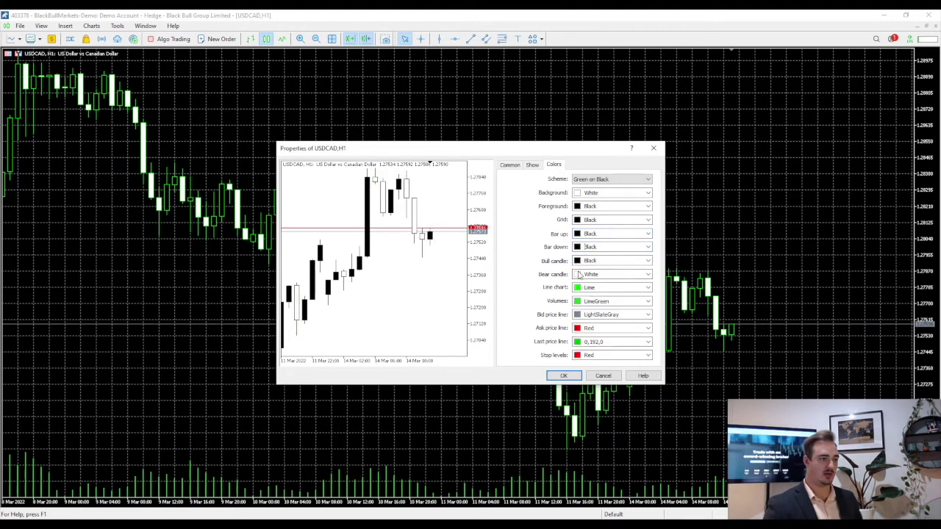
left_click(648, 248)
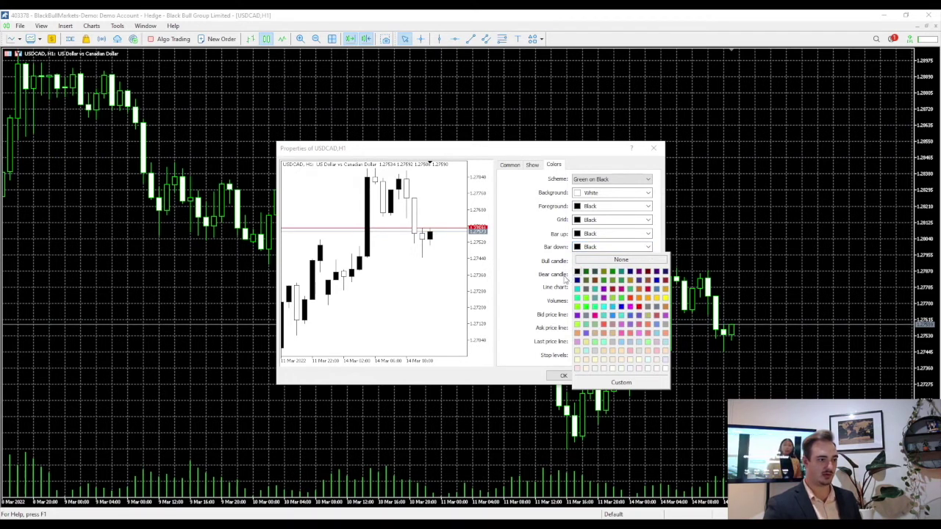
Set bull candles to Green and bear candles to FireBrick in the Colors settings
left_click(578, 272)
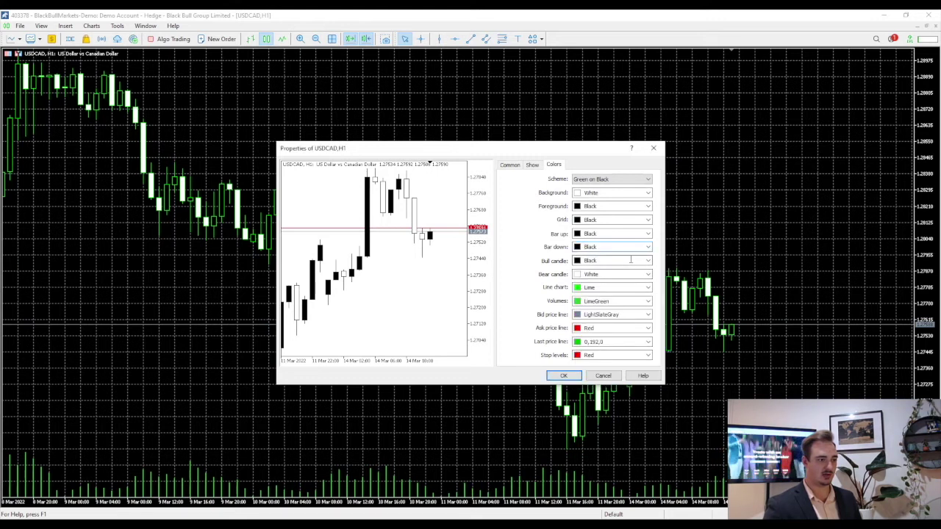
left_click(648, 261)
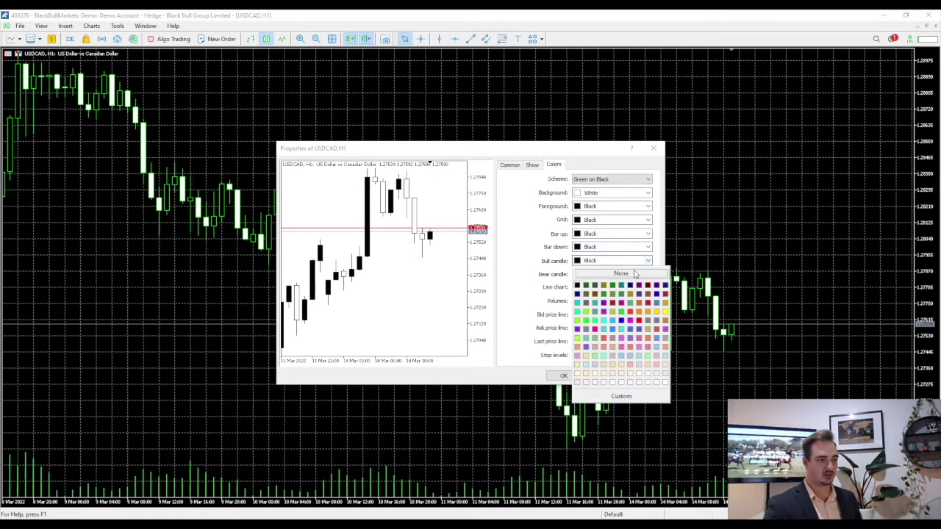
left_click(614, 286)
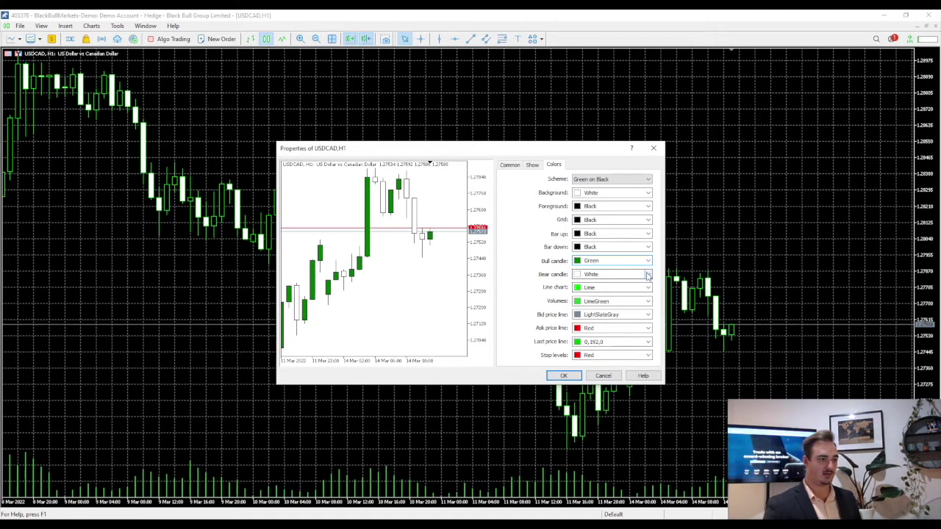
left_click(648, 275)
left_click(614, 318)
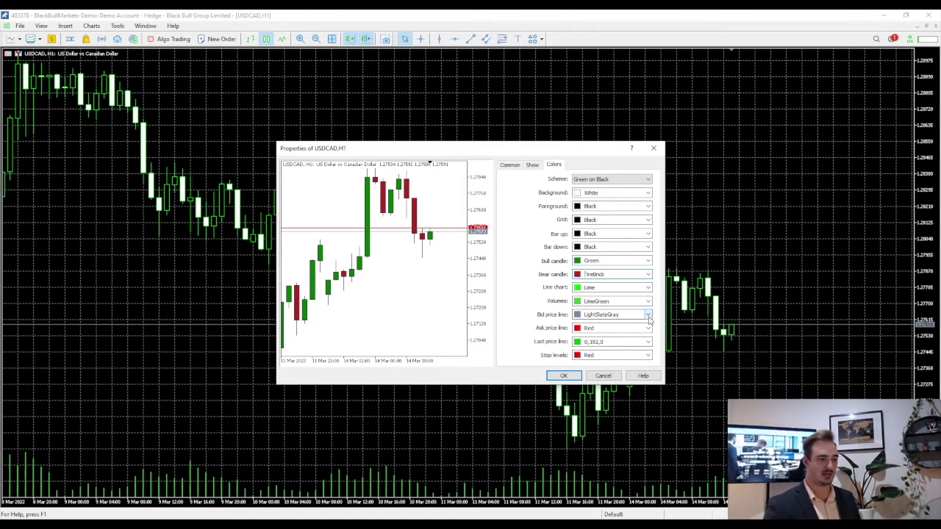
Make the bid price line Red and the ask price line LimeGreen
left_click(648, 315)
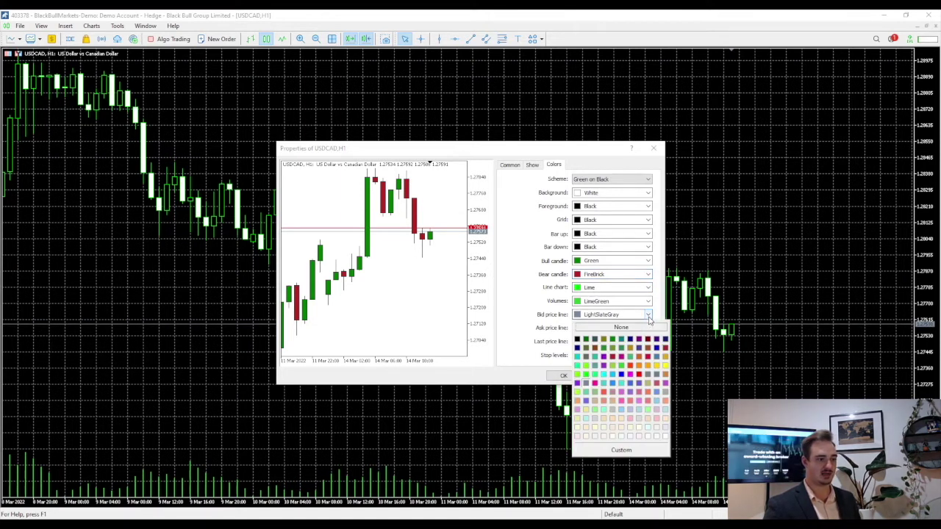
left_click(639, 375)
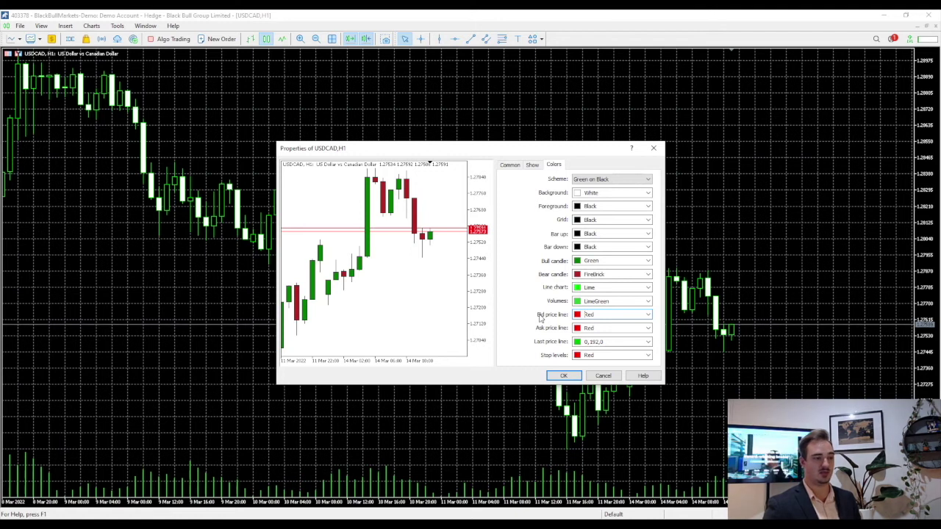
left_click(649, 329)
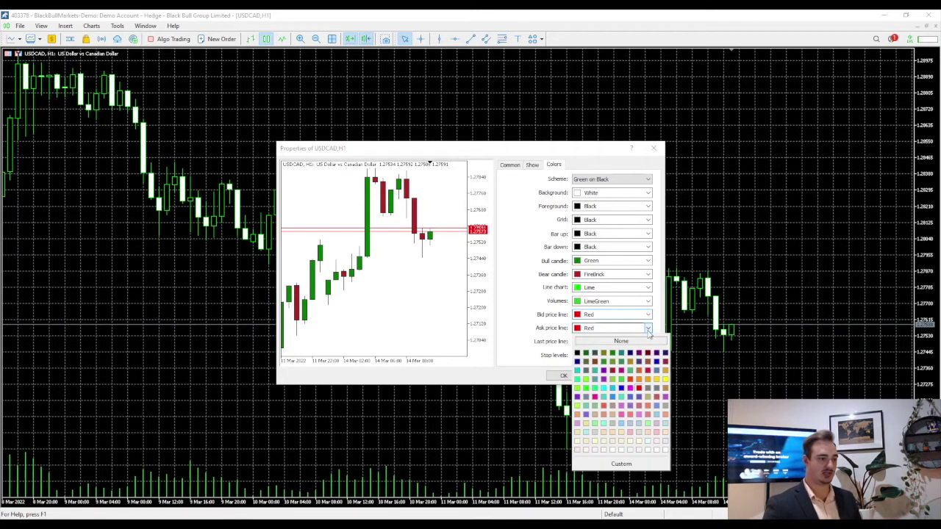
left_click(621, 379)
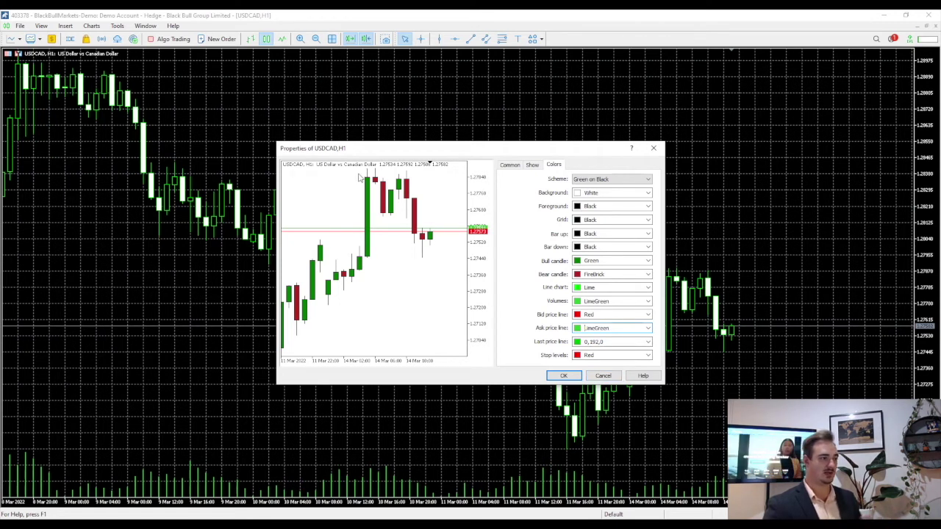
Apply the new colours, open a USDJPY chart from Market Watch, then hide Market Watch
left_click(563, 376)
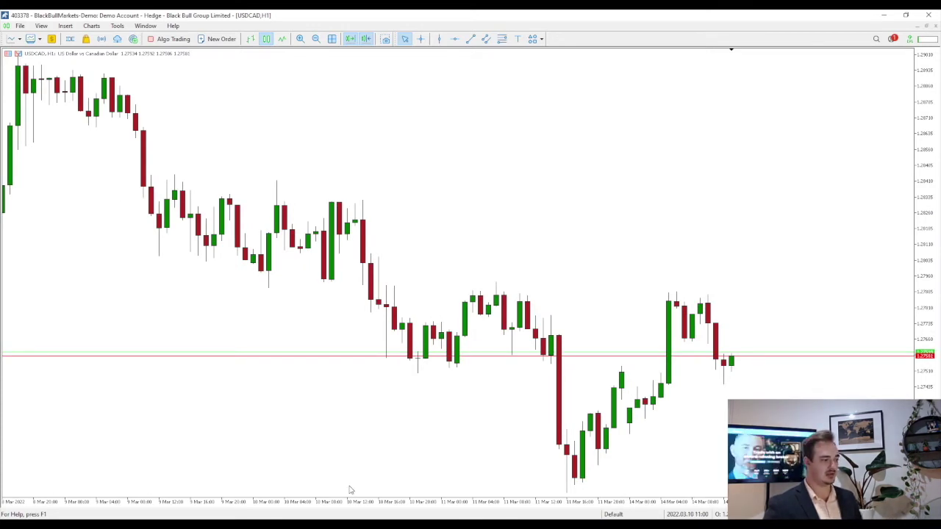
left_click(20, 25)
mouse_move(41, 26)
left_click(67, 119)
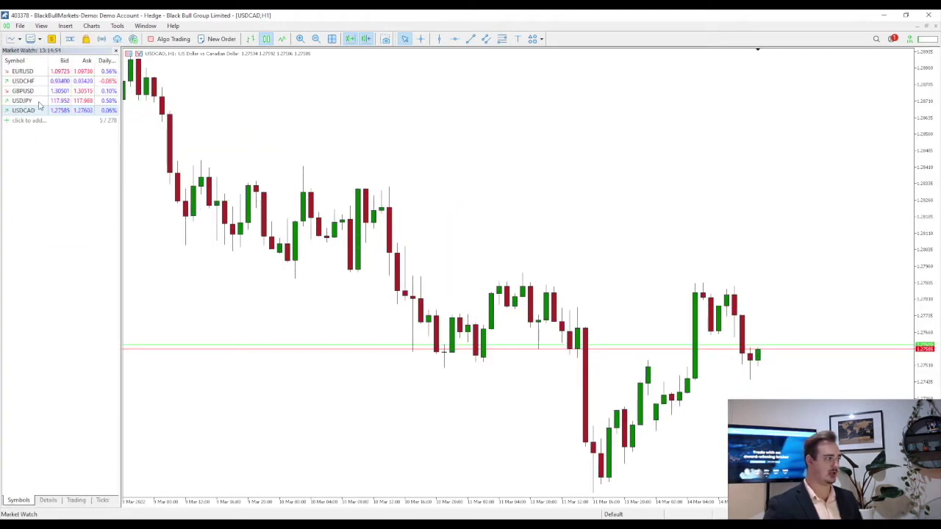
right_click(39, 102)
left_click(72, 121)
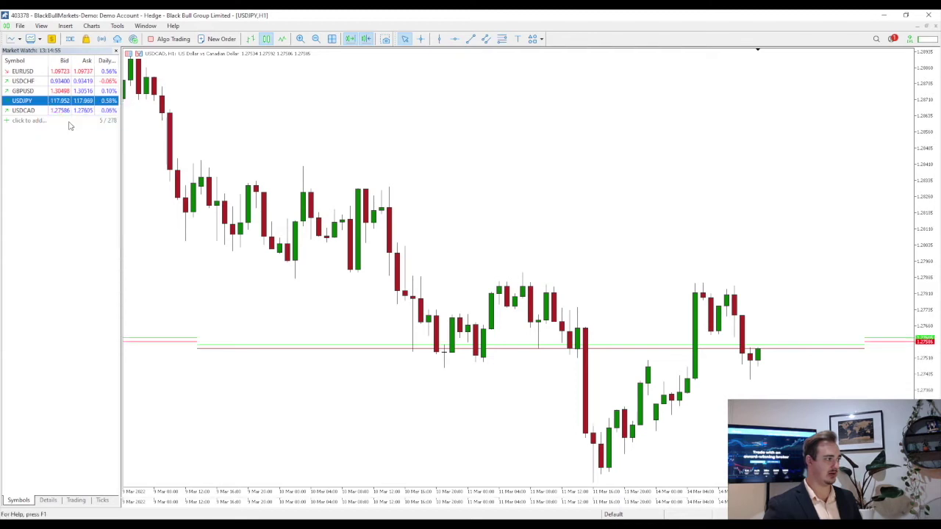
left_click(115, 50)
Compare the USDCAD and USDJPY chart tabs, then close the USDJPY chart
left_click(24, 506)
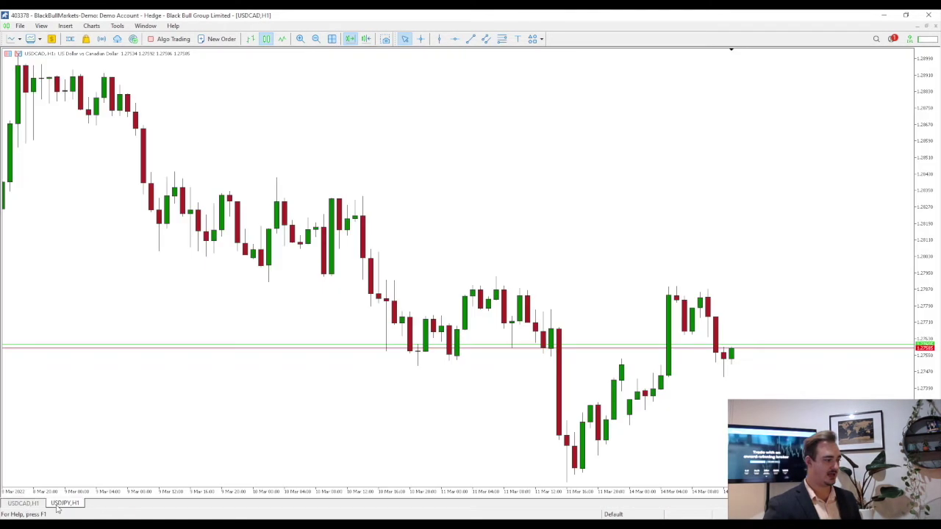
left_click(63, 506)
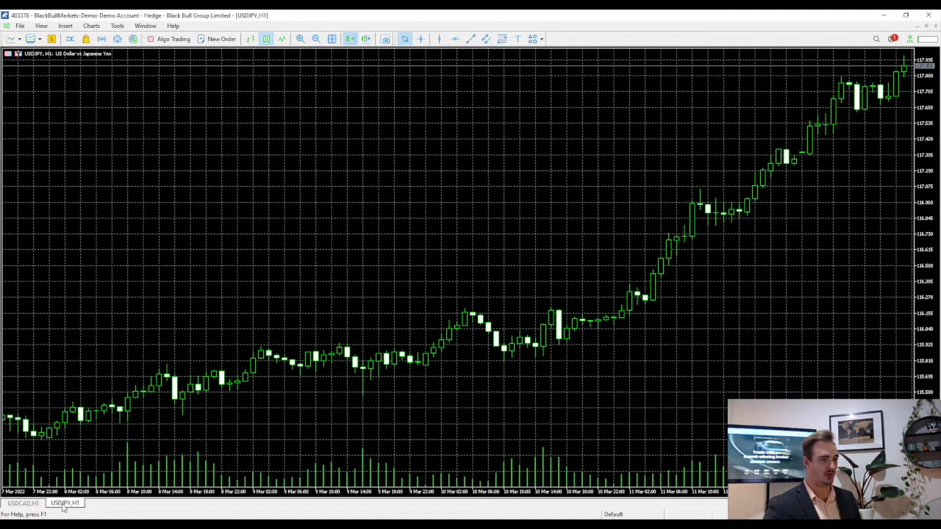
left_click(9, 506)
left_click(67, 506)
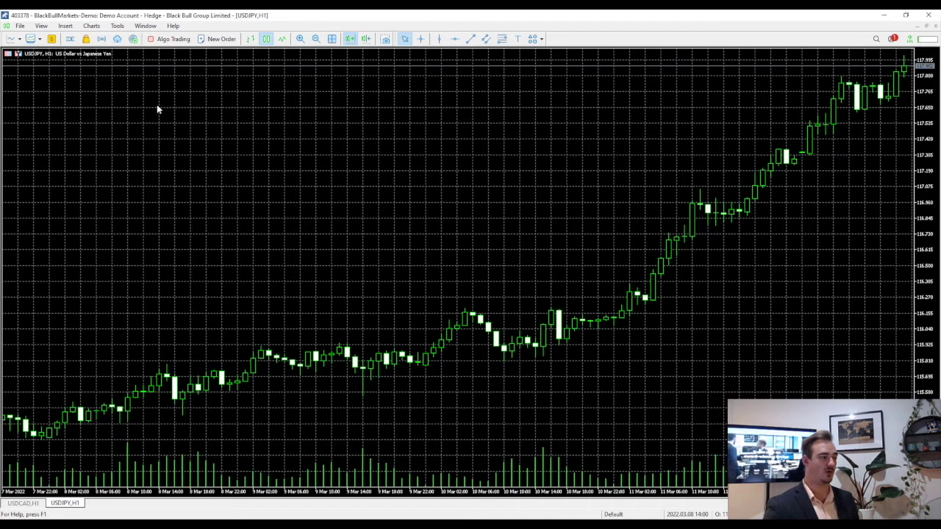
left_click(933, 27)
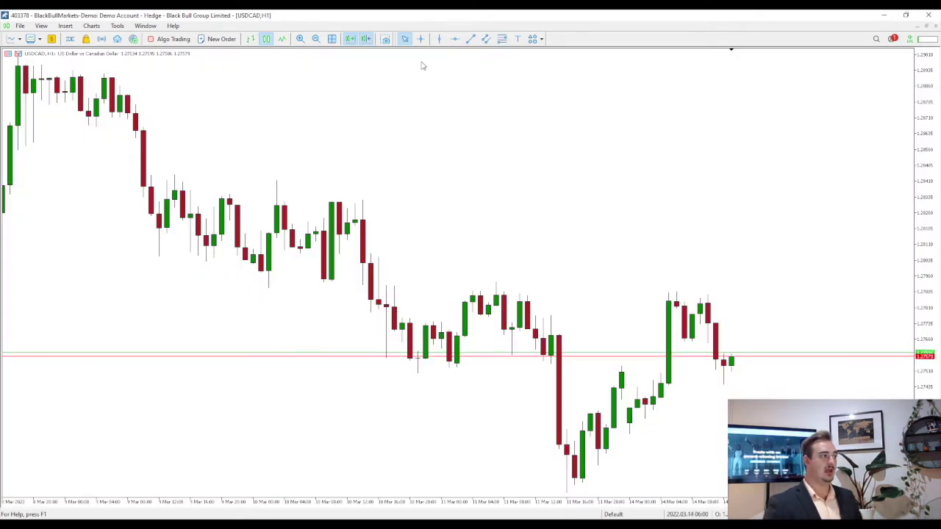
Save the current layout as a new profile named USDCAD
left_click(38, 41)
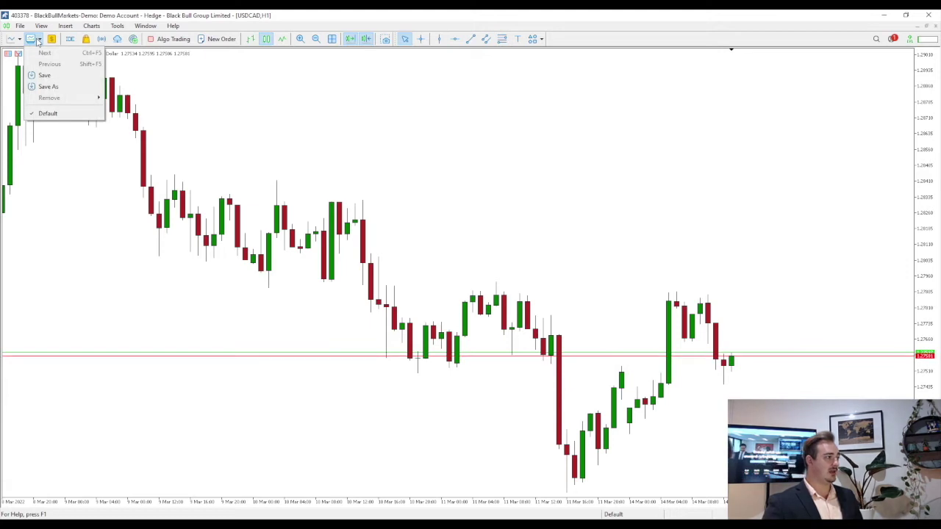
left_click(53, 89)
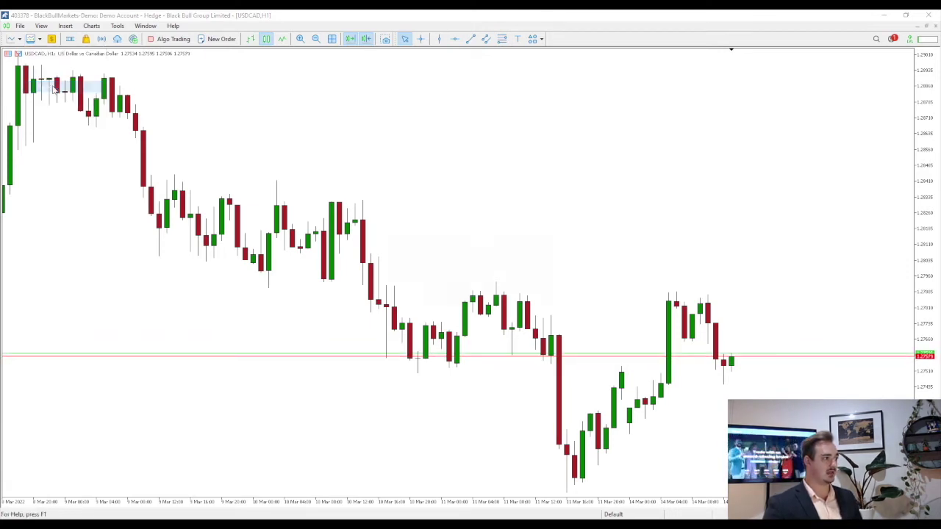
type("USDCAD")
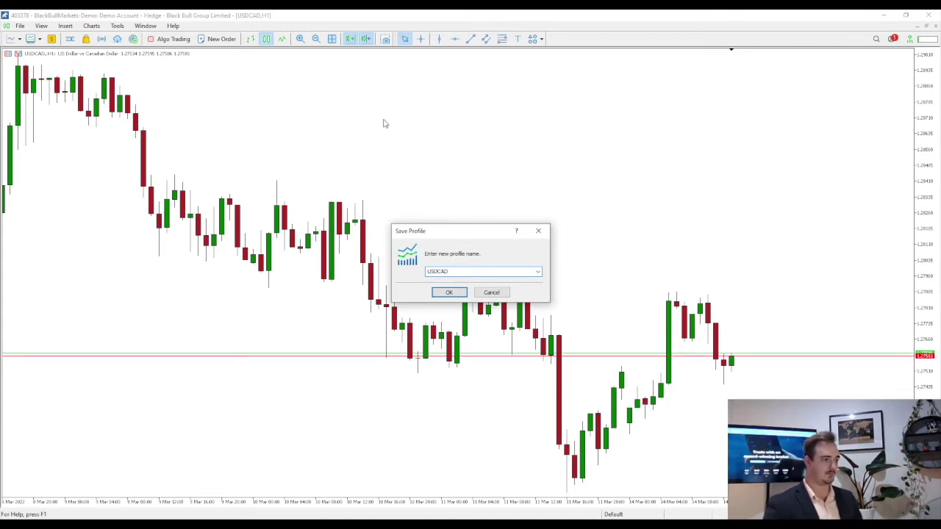
left_click(450, 293)
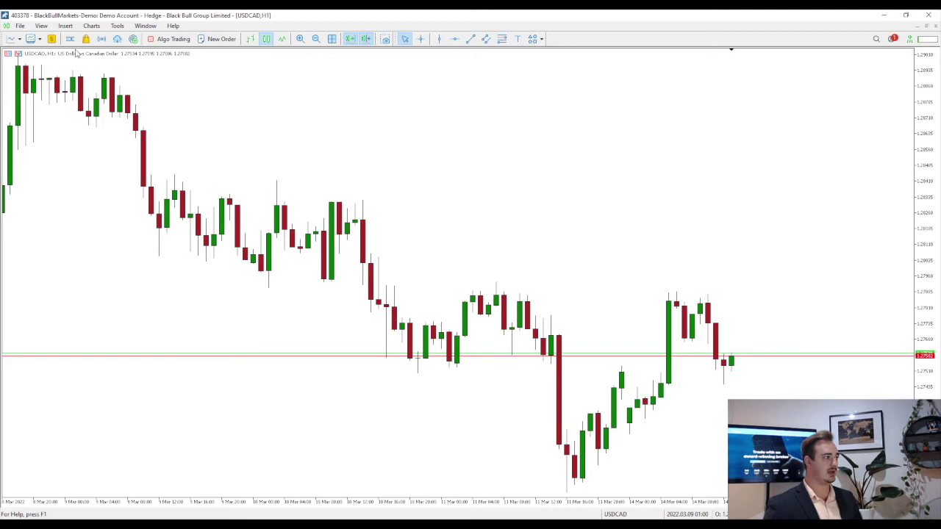
Switch to the Default profile and close its chart window
left_click(36, 42)
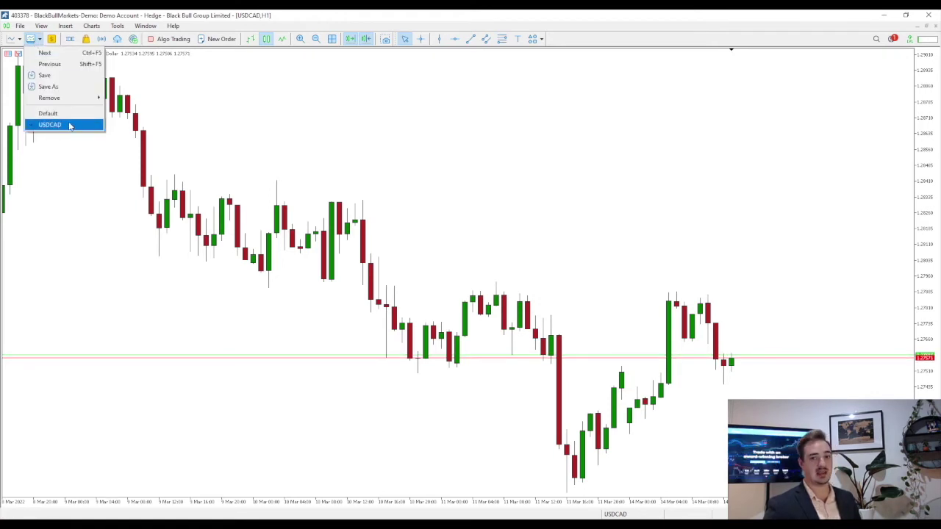
left_click(48, 113)
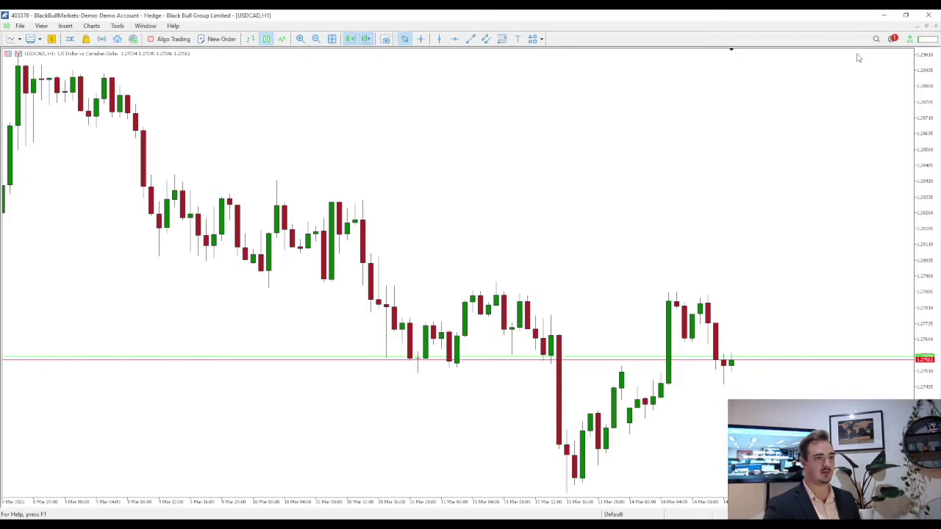
left_click(935, 26)
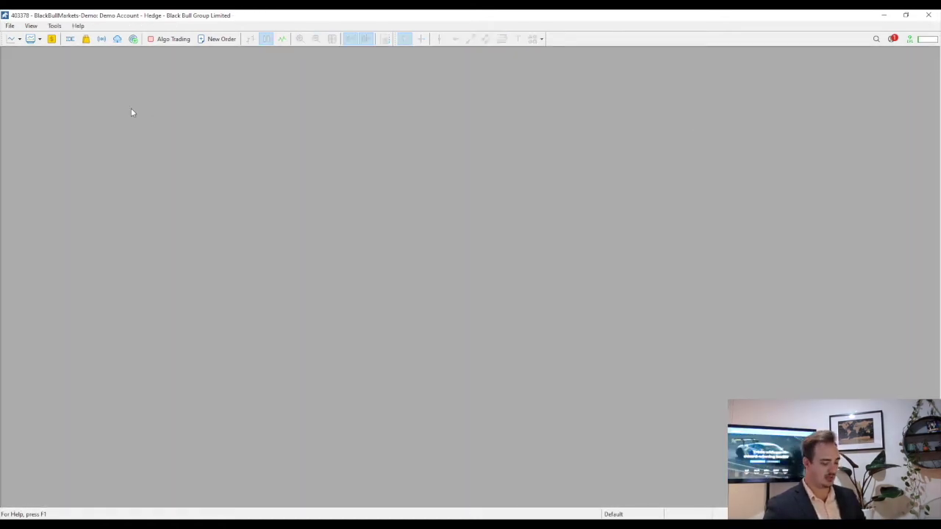
Show Market Watch, open a EURUSD chart, then close that chart window
left_click(28, 30)
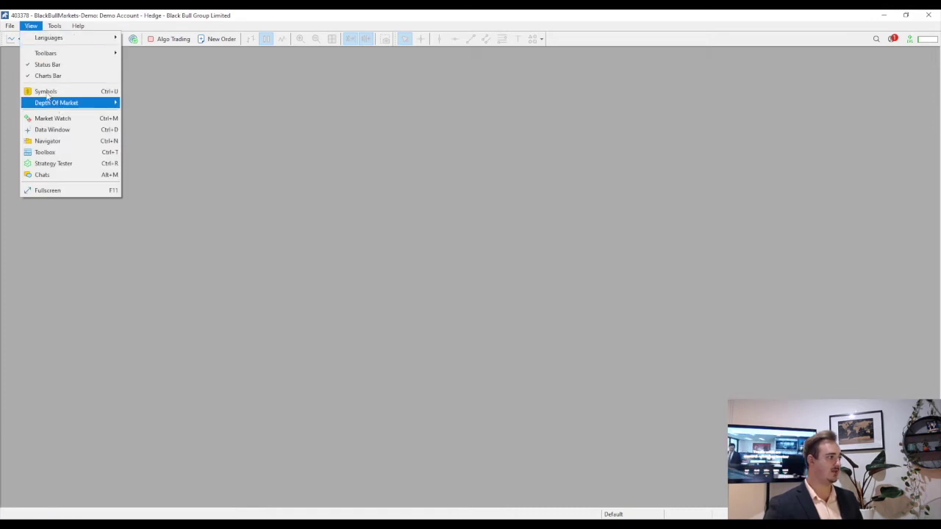
left_click(55, 119)
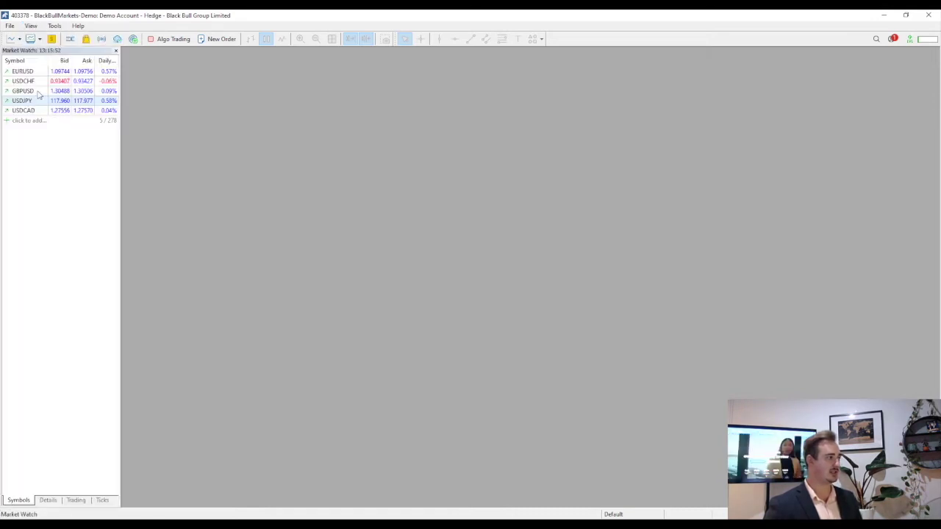
right_click(35, 71)
left_click(55, 86)
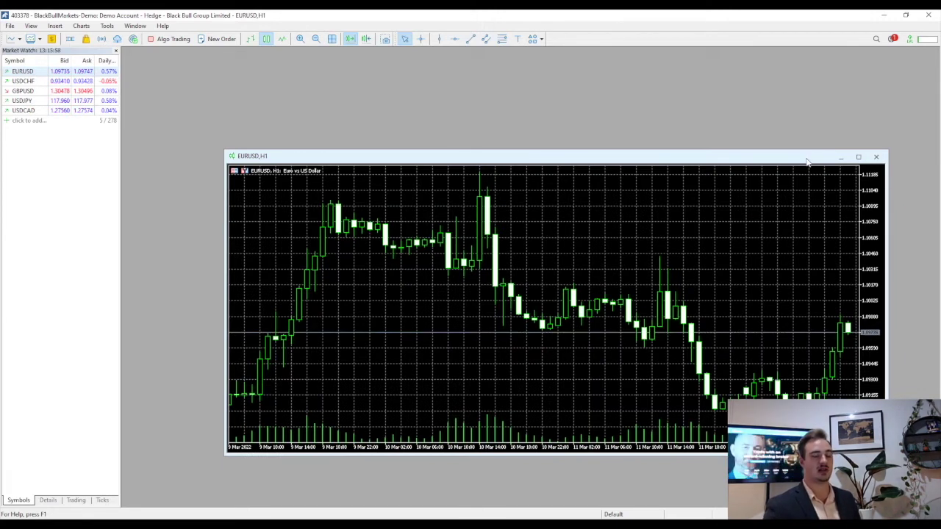
left_click(875, 156)
Load the saved USDCAD profile and hide Market Watch
left_click(39, 39)
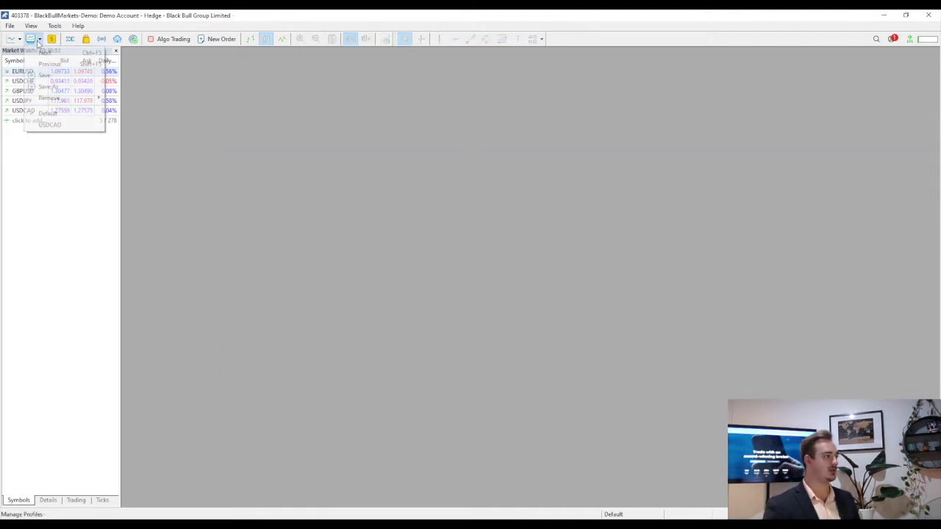
left_click(58, 125)
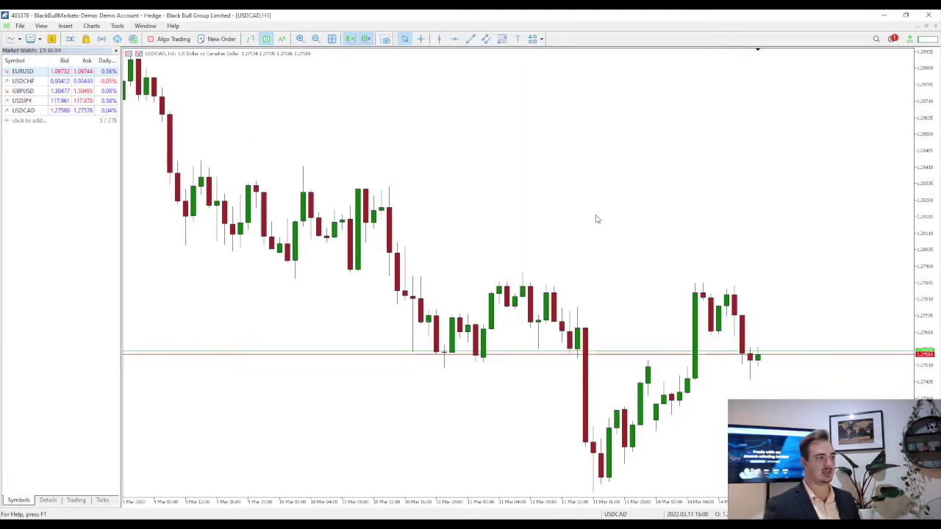
left_click(115, 50)
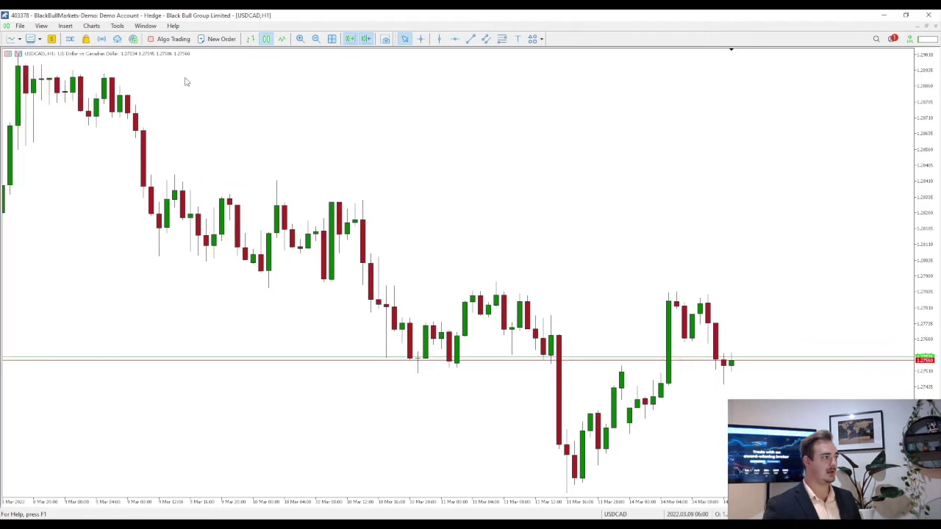
Save the USDCAD chart's settings through Templates > Save Template under the name 'default'
right_click(509, 180)
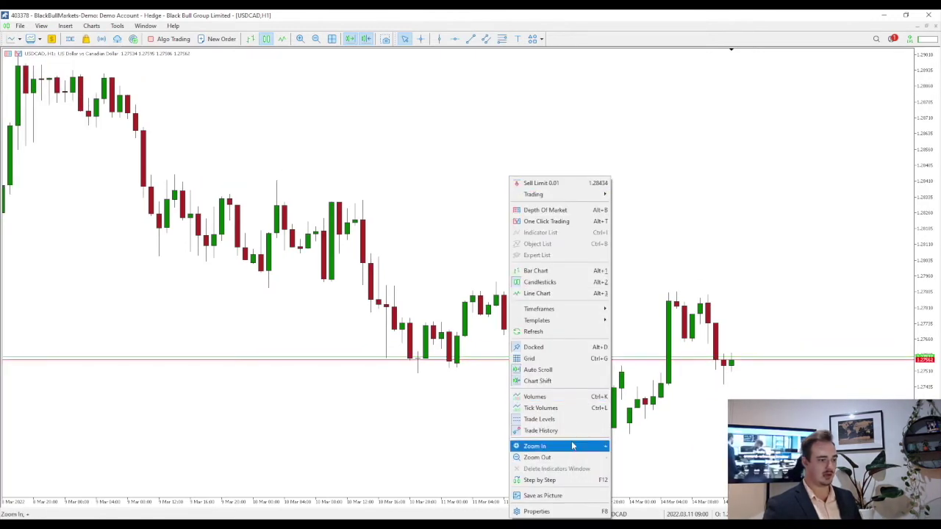
mouse_move(558, 327)
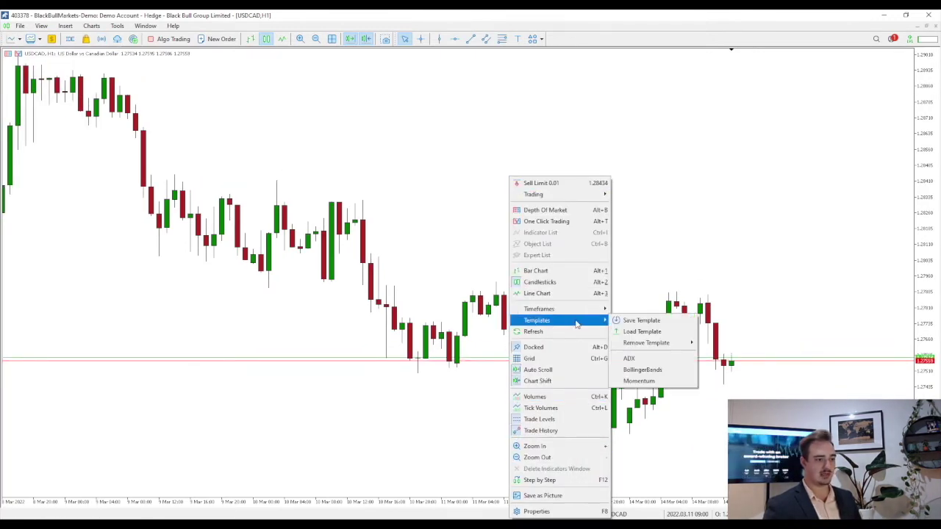
left_click(650, 322)
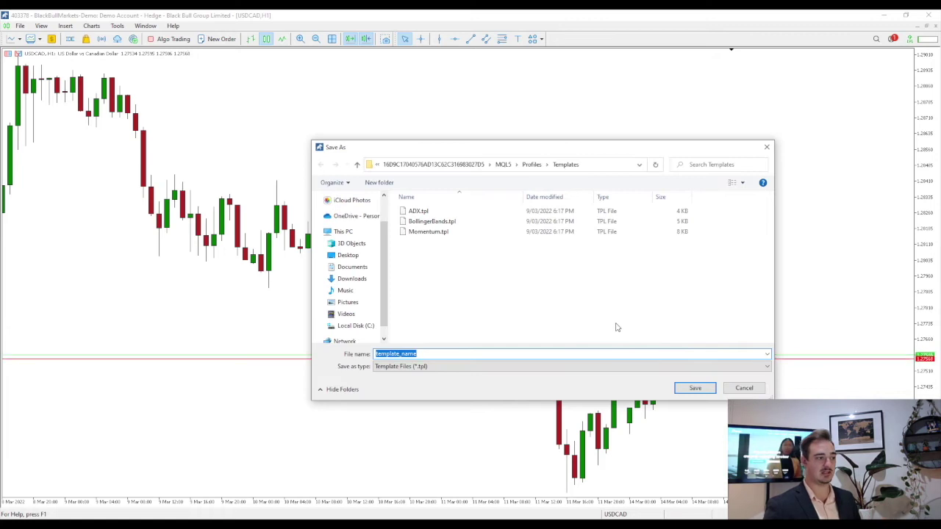
type("default")
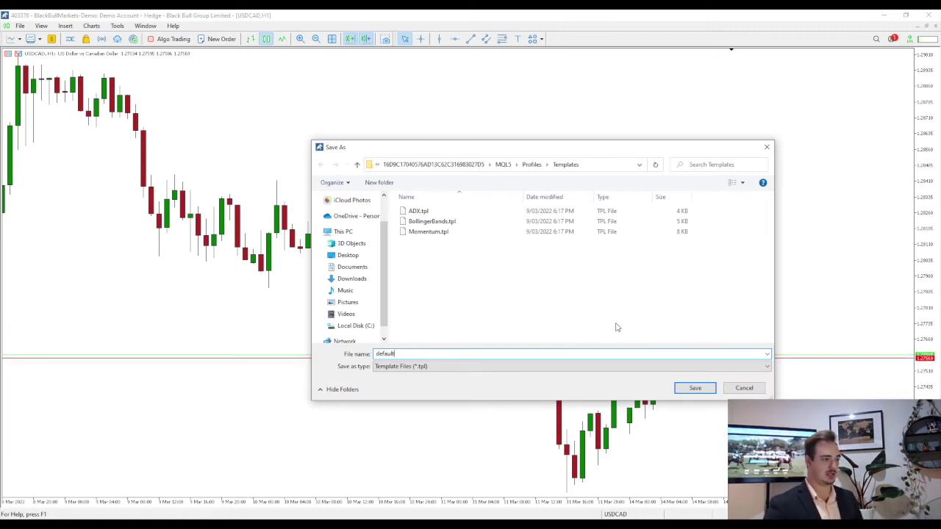
left_click(691, 388)
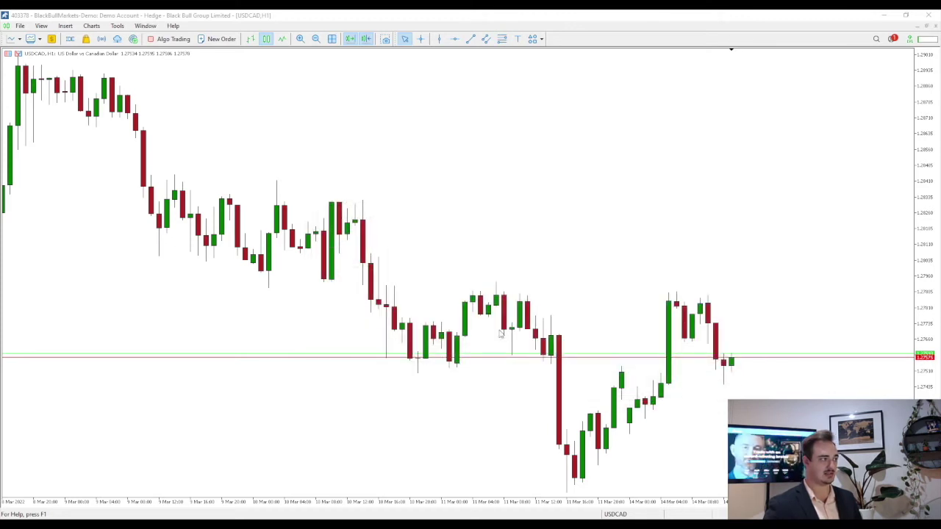
Switch to the Default profile, show Market Watch, and drag EURUSD into the empty workspace
left_click(35, 41)
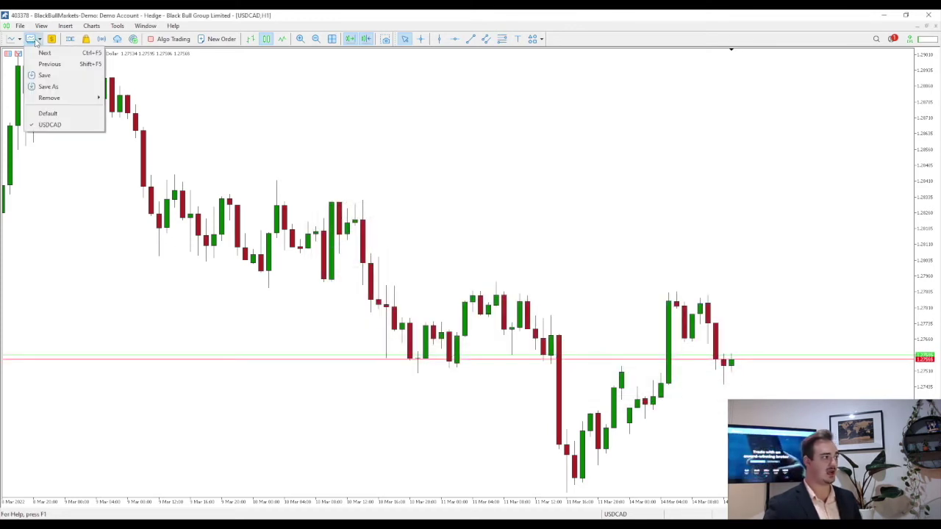
left_click(48, 113)
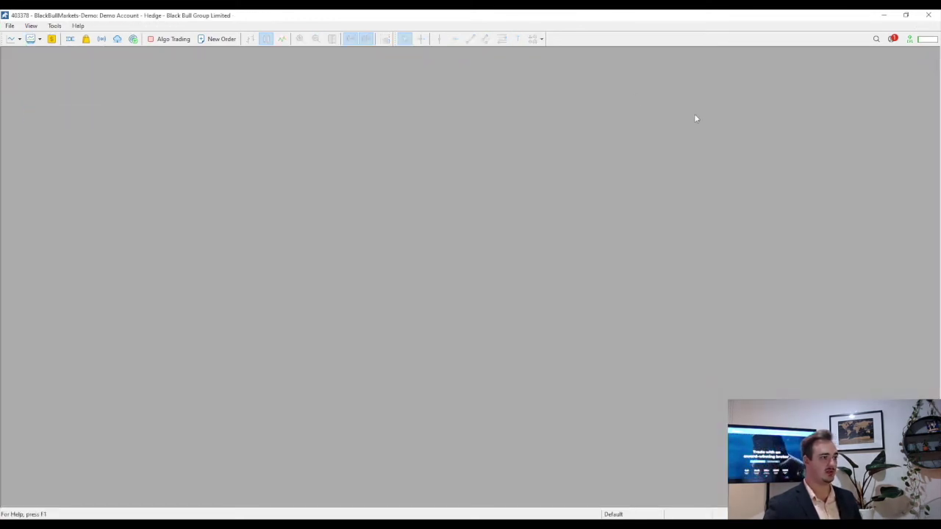
left_click(31, 25)
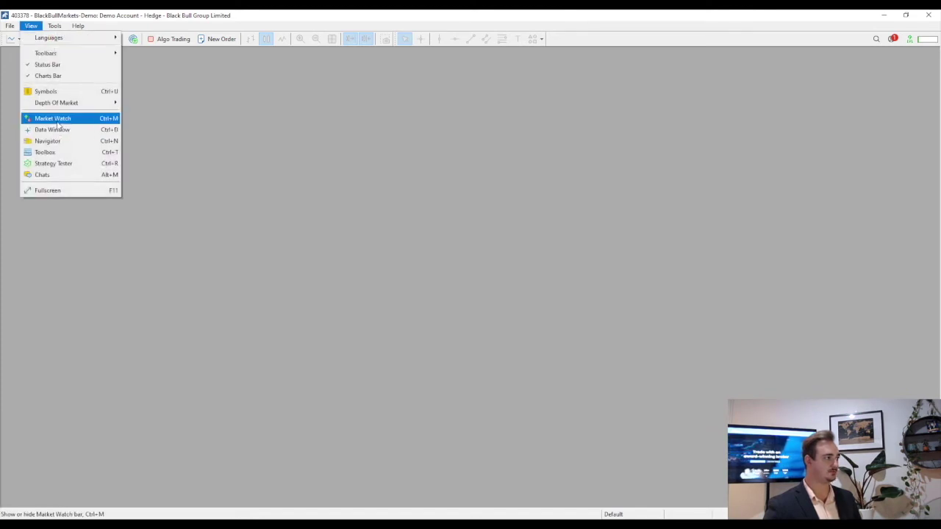
left_click(55, 118)
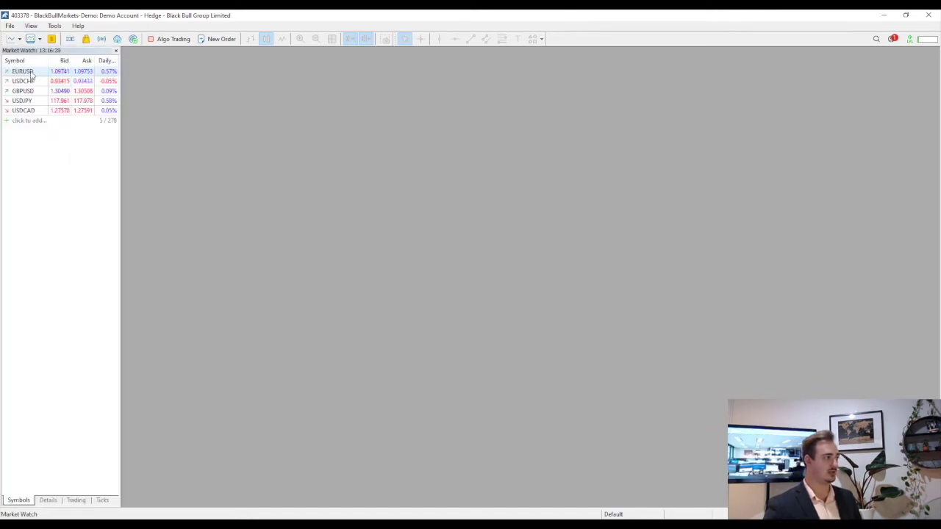
left_click_drag(32, 74, 410, 134)
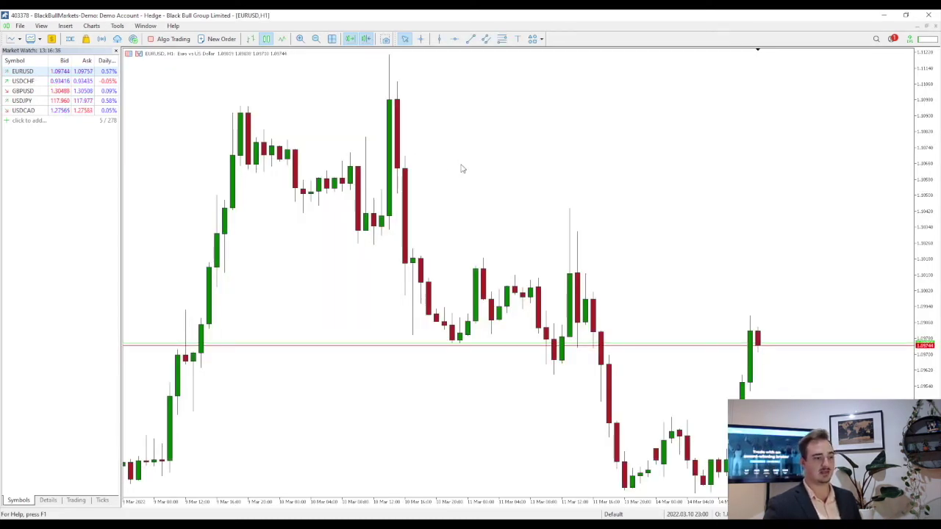
Hide Market Watch and save the current layout as a new profile named EURUSD
left_click(116, 50)
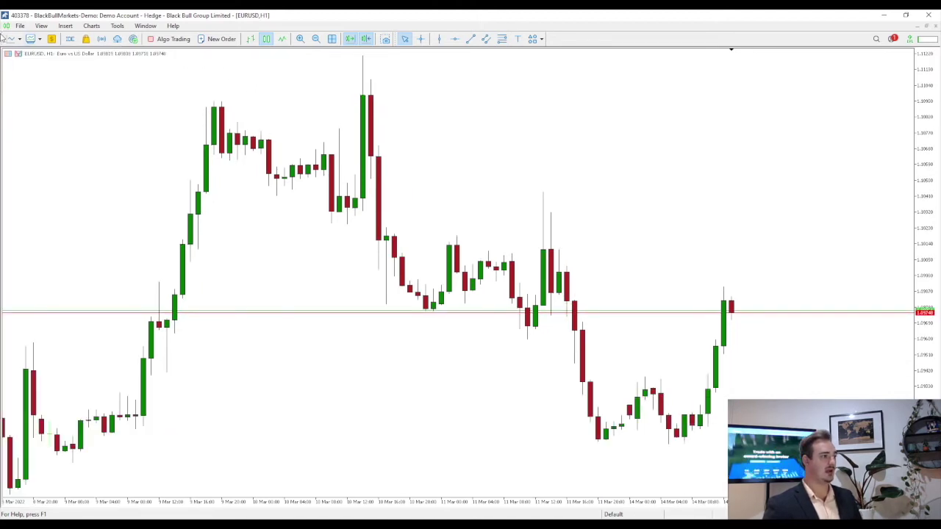
left_click(32, 39)
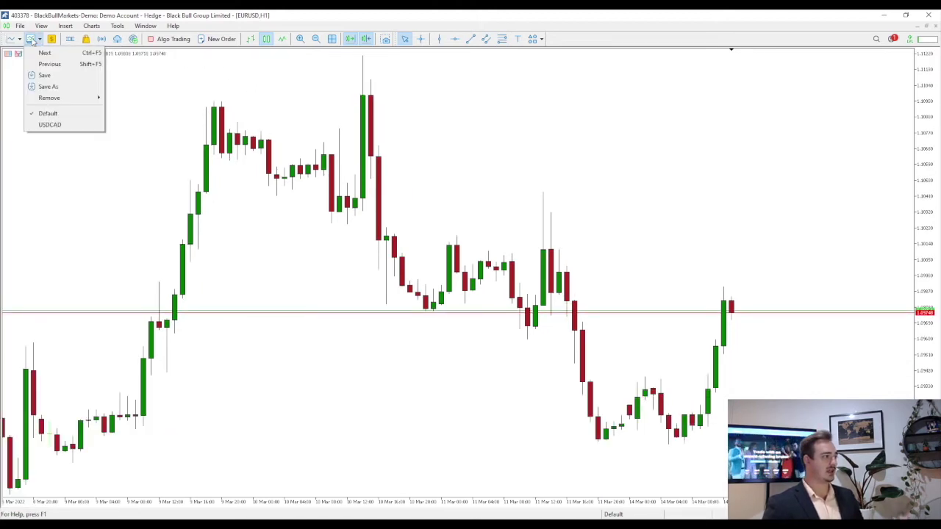
left_click(53, 87)
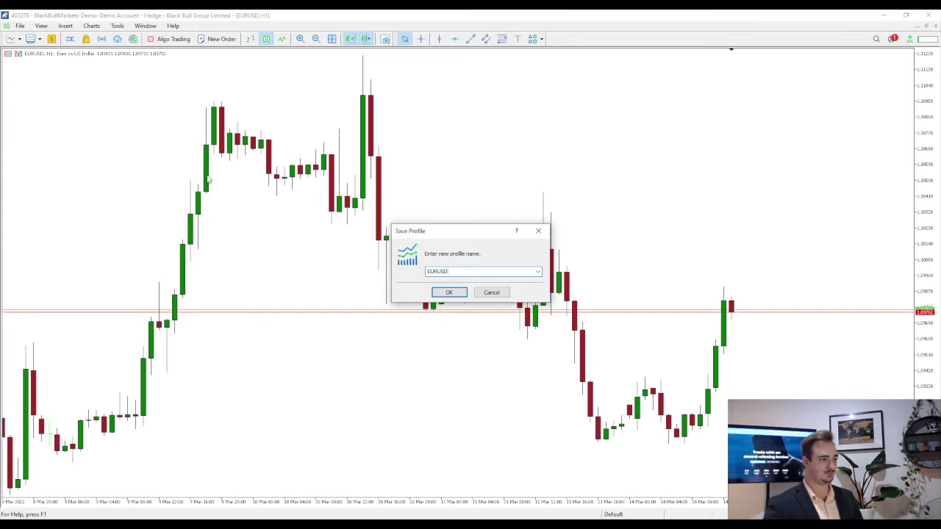
left_click(448, 293)
Load the USDCAD profile, return to EURUSD, then Ctrl+Tab to the USDCAD chart
left_click(33, 40)
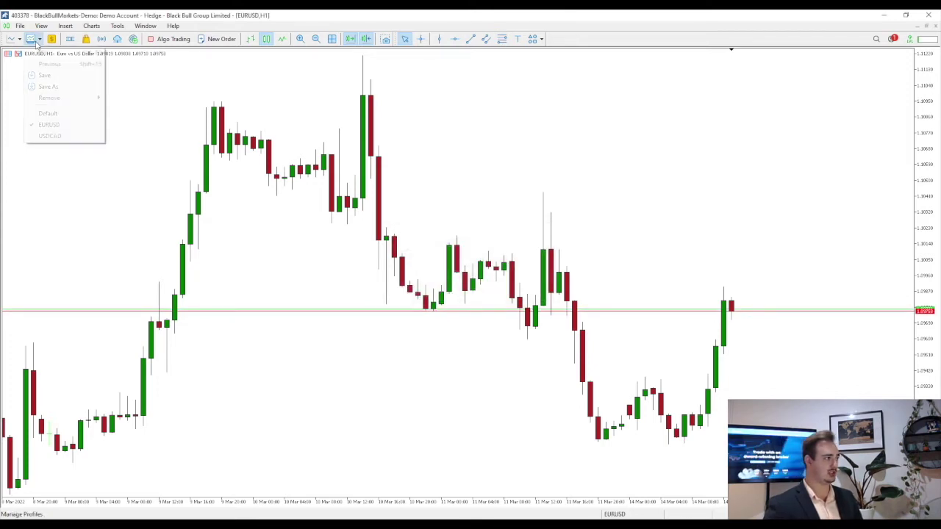
left_click(64, 138)
left_click(33, 39)
left_click(49, 125)
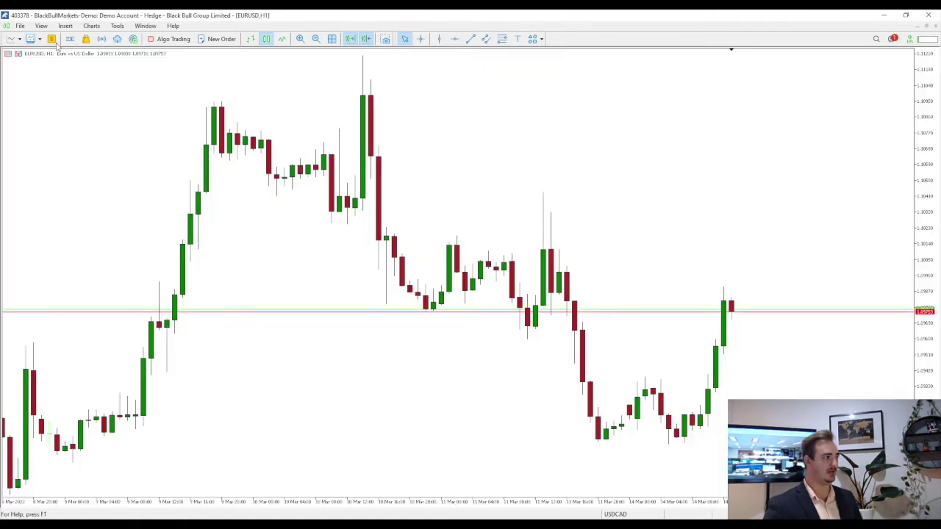
left_click(33, 39)
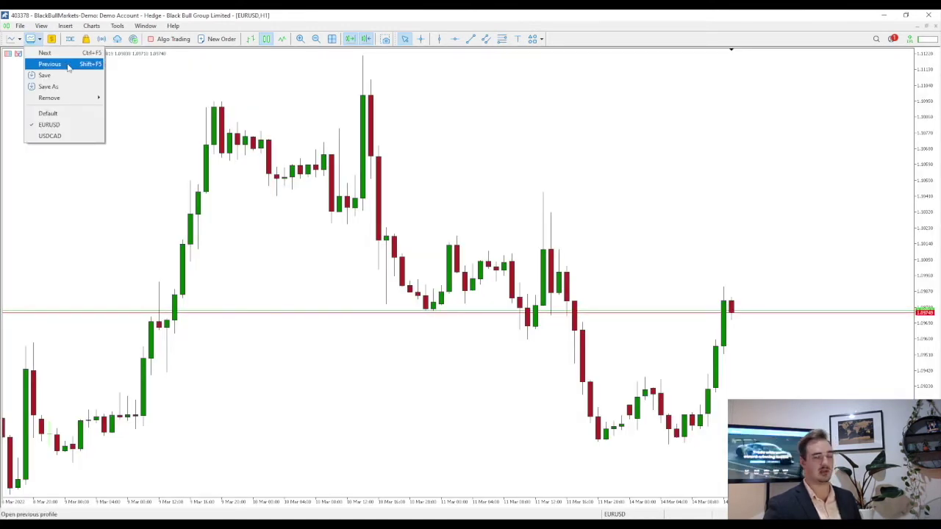
left_click(245, 198)
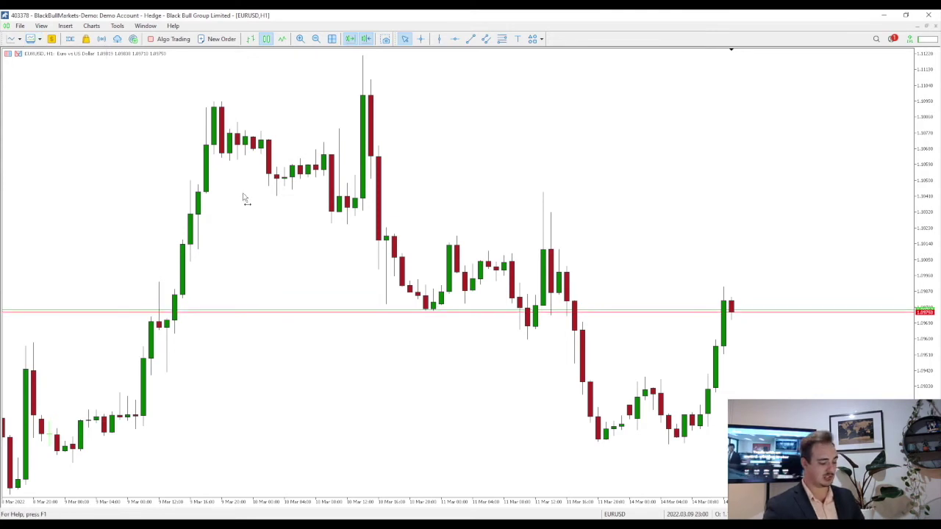
key("ctrl+Tab")
key("ctrl+Tab")
key("ctrl+Tab")
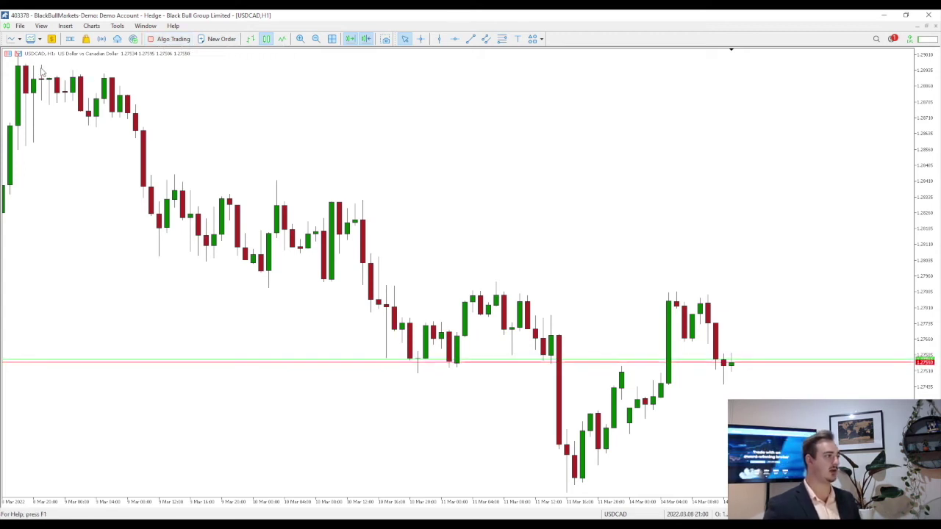
Turn on the Timeframes toolbar and dock it beside the main toolbar
right_click(17, 40)
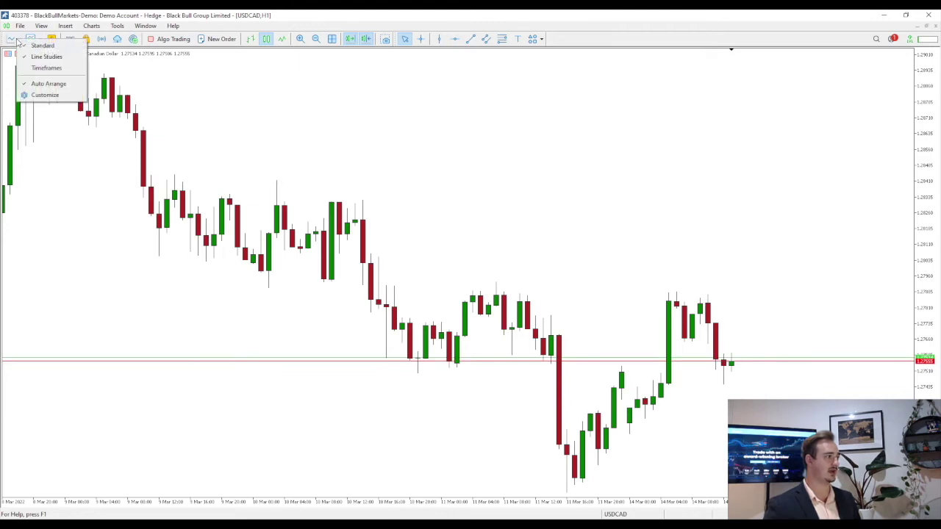
left_click(56, 69)
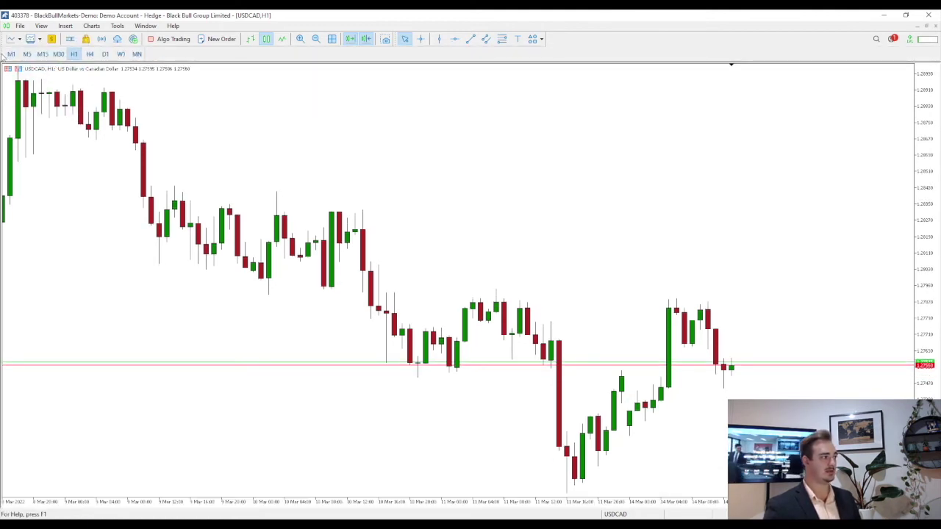
left_click_drag(20, 66, 556, 43)
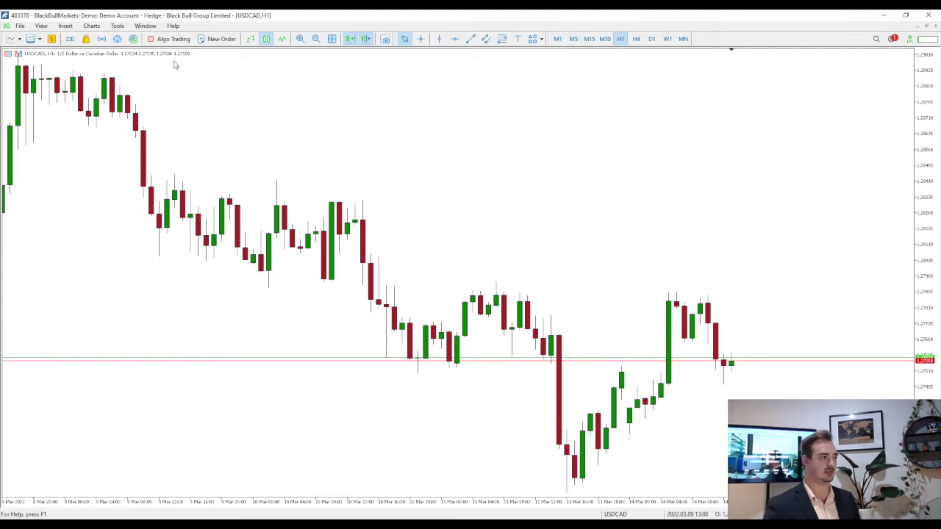
Try the M30, Daily and H4 periods on USDCAD, then return it to H1
left_click(605, 38)
left_click(636, 38)
left_click(652, 39)
left_click(636, 38)
left_click(620, 38)
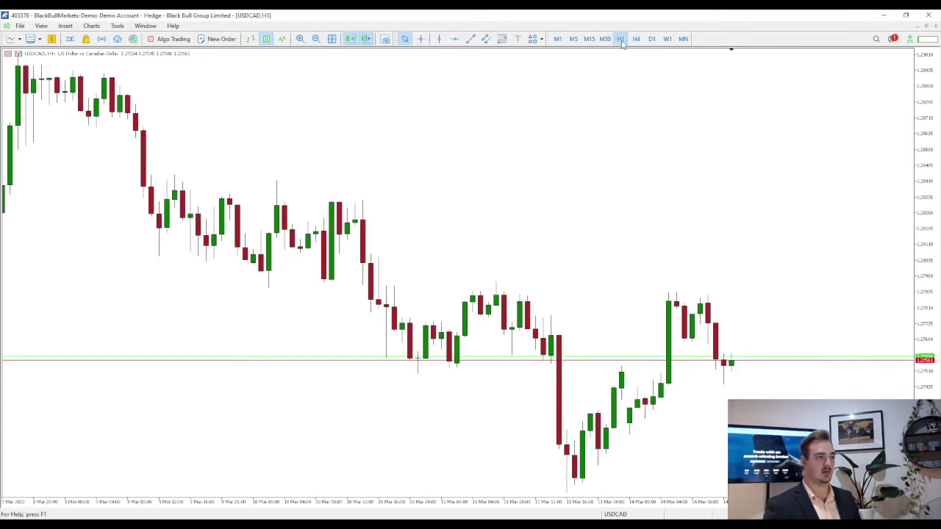
left_click(539, 39)
left_click(539, 40)
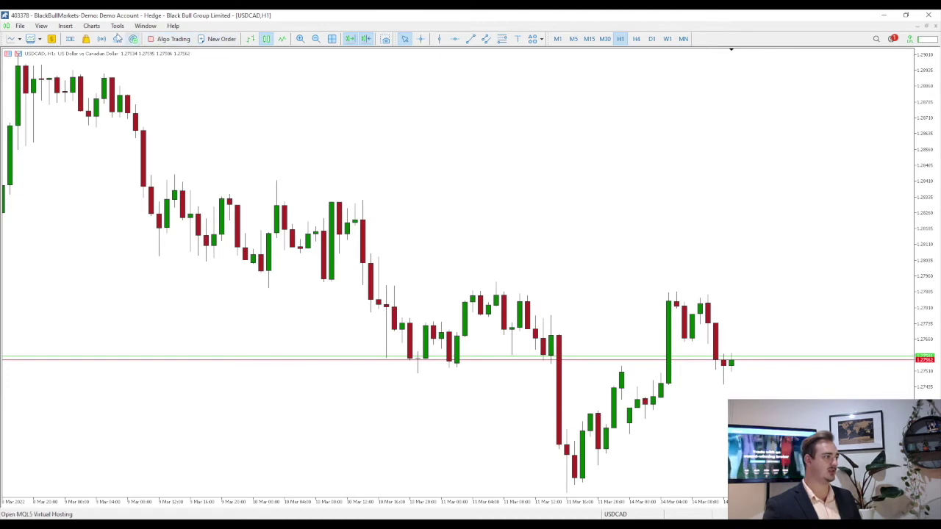
In the standard toolbar's Customize dialog, remove the Symbols and MetaEditor buttons
right_click(116, 37)
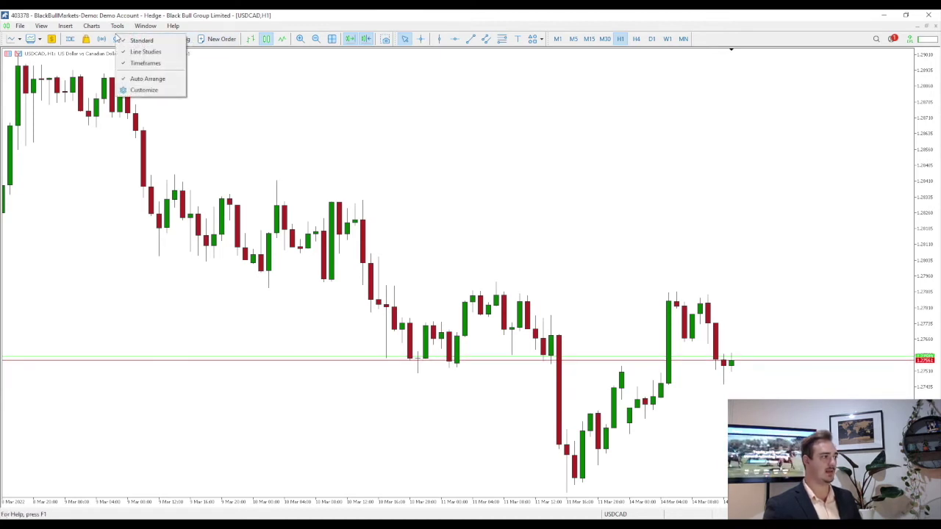
left_click(143, 90)
scroll(535, 298, "up", 10)
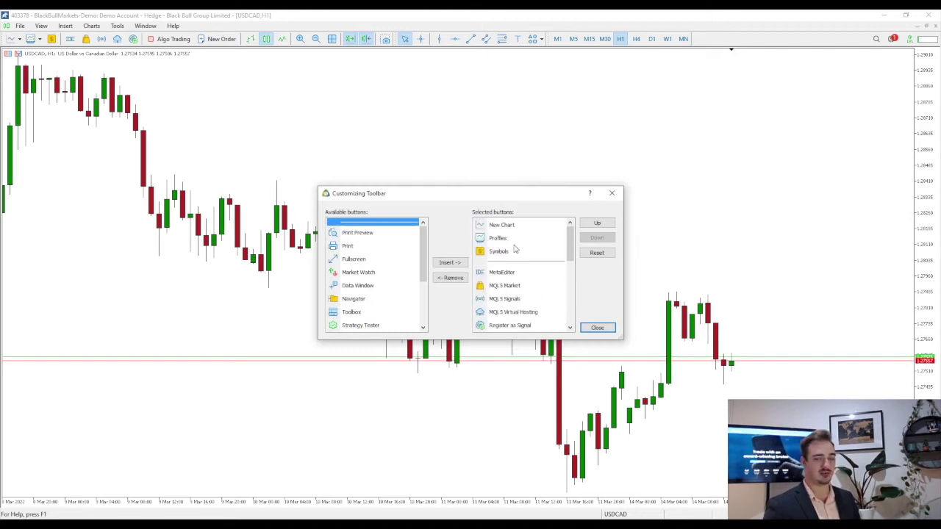
scroll(515, 250, "down", 2)
scroll(370, 270, "down", 2)
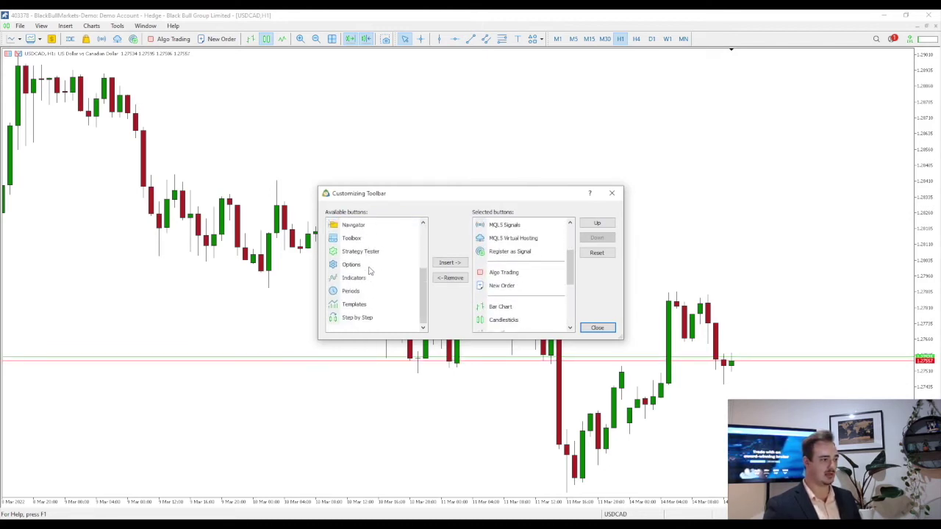
scroll(370, 271, "up", 2)
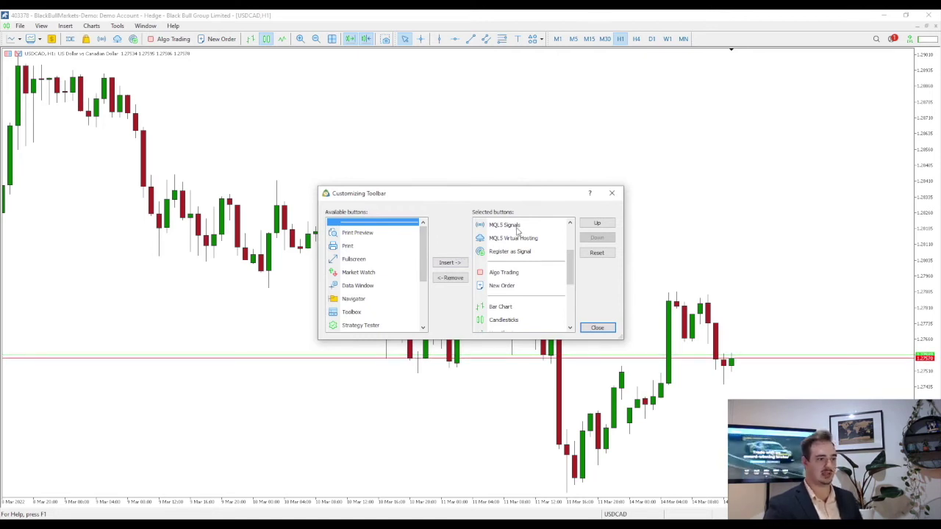
scroll(517, 231, "up", 2)
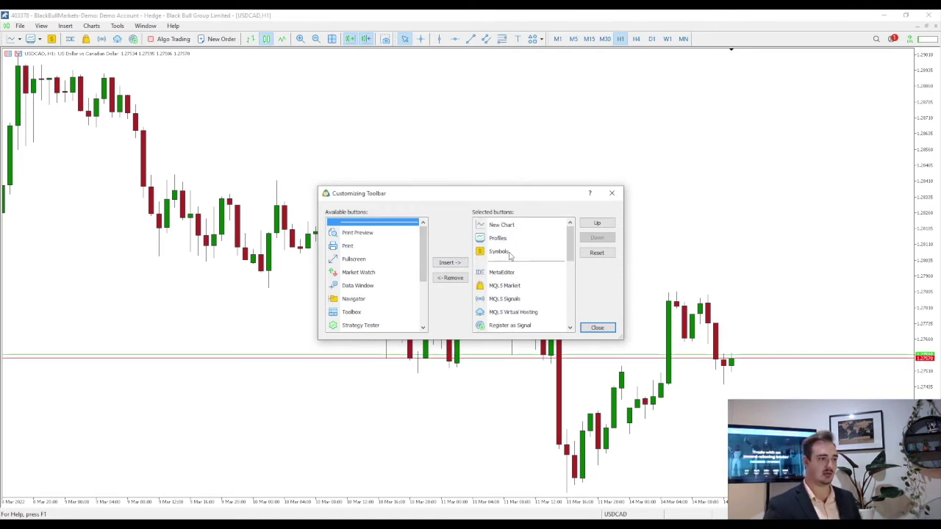
left_click(508, 253)
left_click(457, 278)
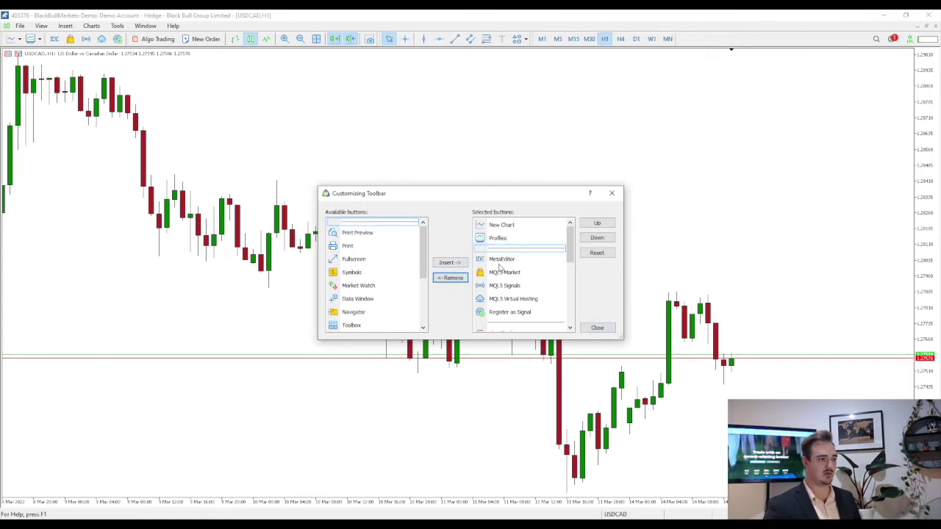
left_click(502, 262)
left_click(453, 278)
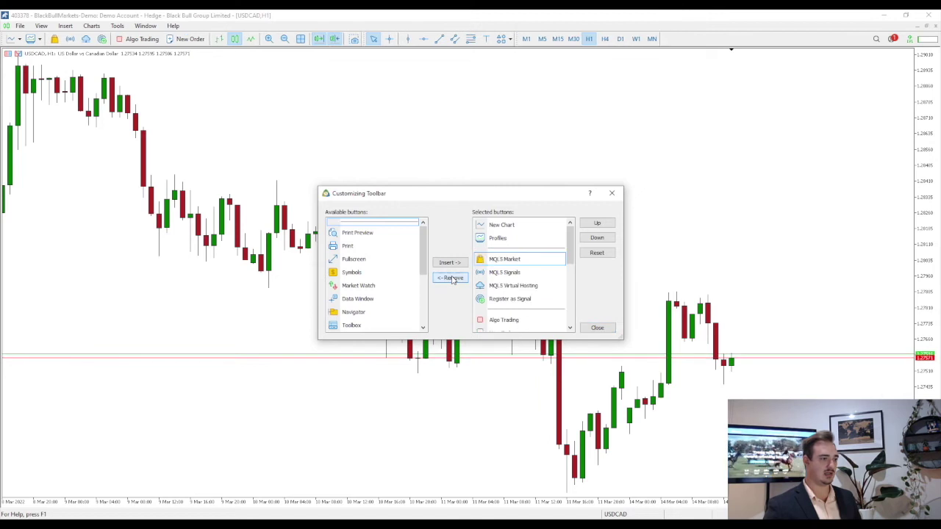
Remove MQL5 Market, Signals, Virtual Hosting, Register as Signal, Algo Trading, New Order and Bar/Line Chart
left_click(452, 279)
left_click(453, 279)
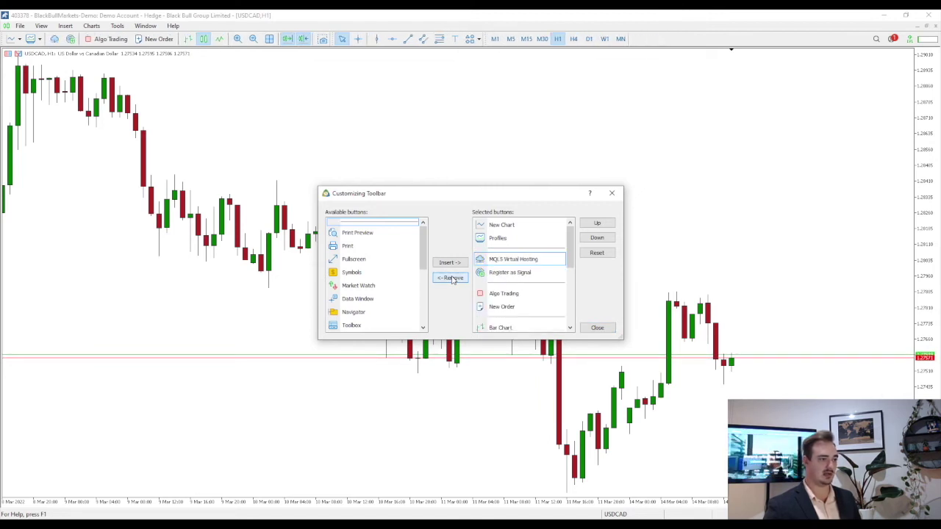
left_click(453, 279)
left_click(453, 279)
left_click(453, 279)
left_click(453, 279)
left_click(453, 278)
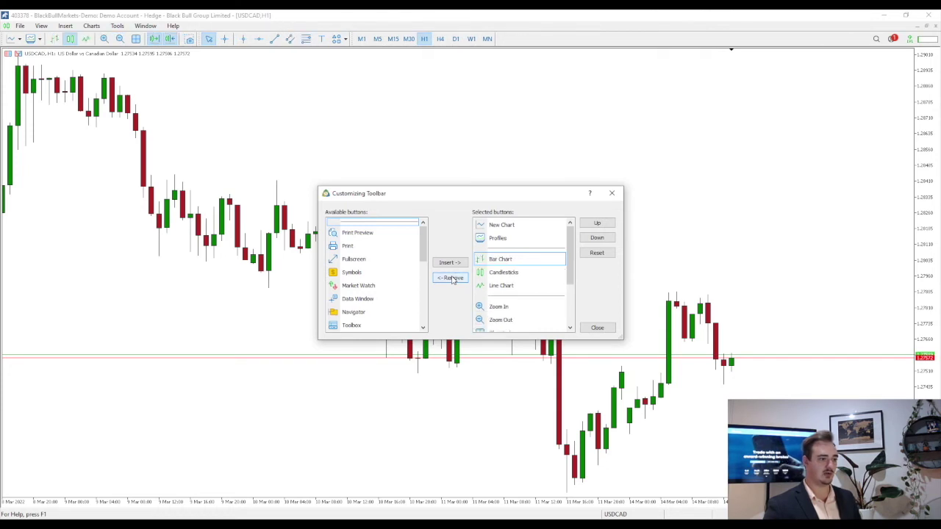
left_click(453, 279)
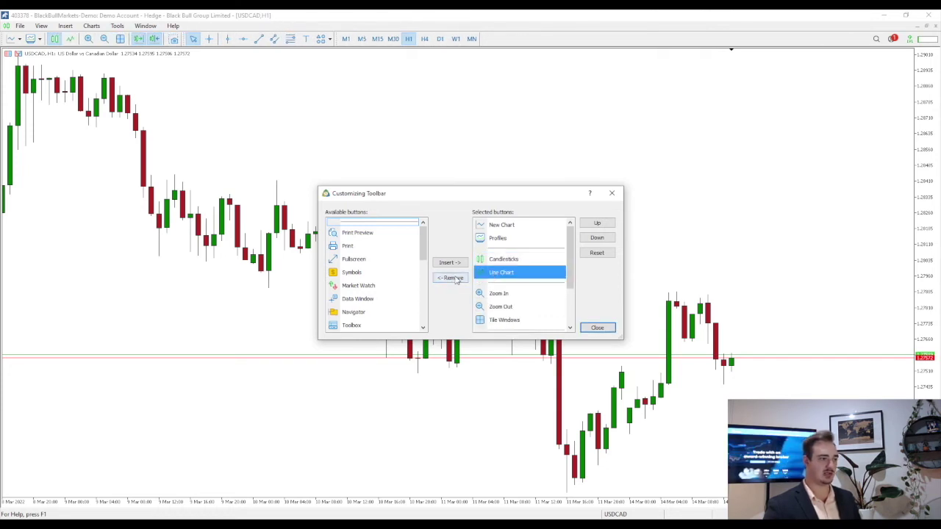
left_click(454, 280)
Remove Save as Picture from the standard toolbar and close the Customize dialog
scroll(500, 285, "down", 1)
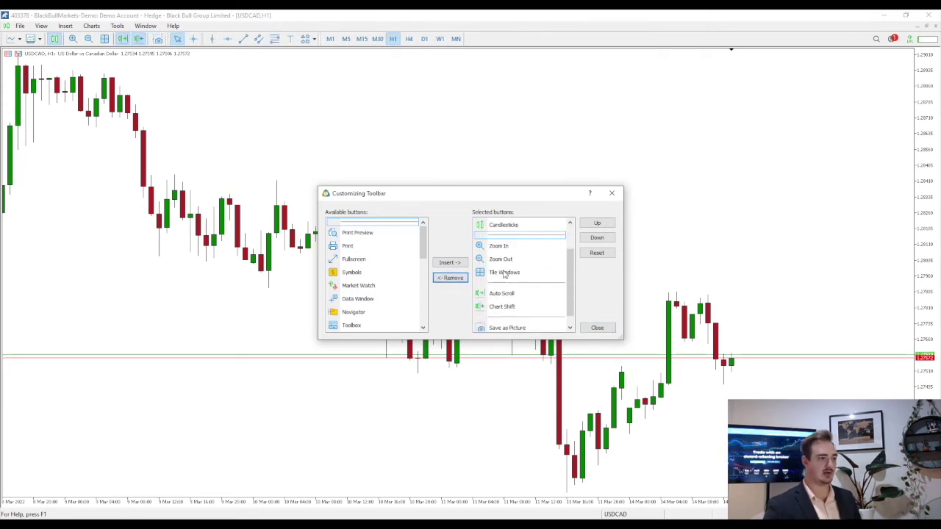
scroll(506, 291, "down", 1)
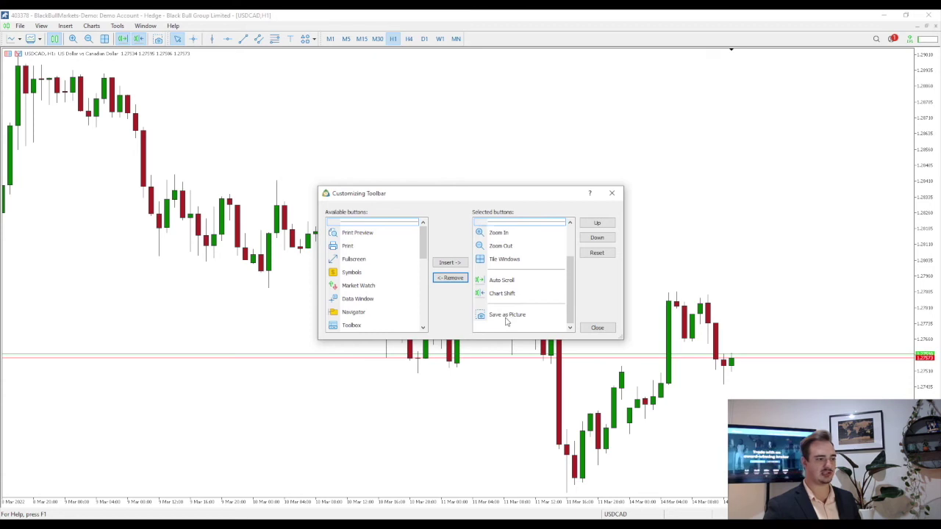
left_click(509, 316)
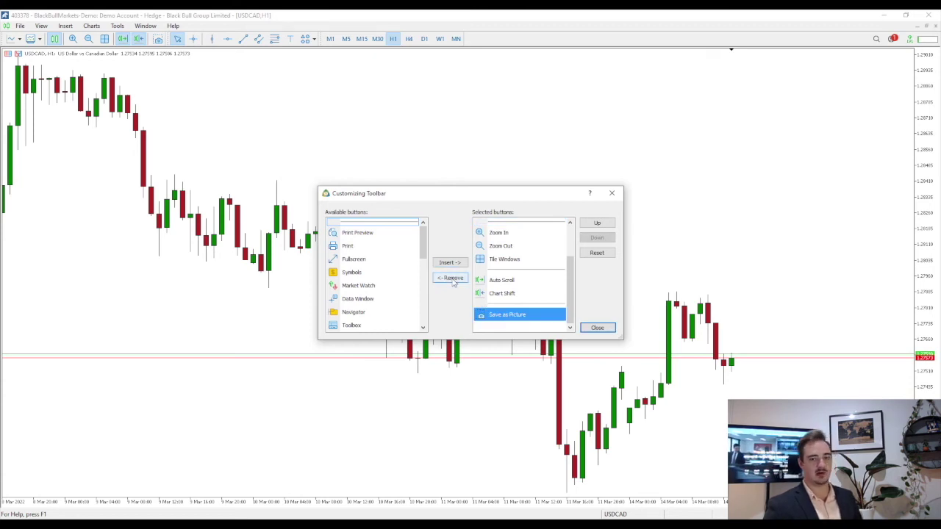
left_click(452, 278)
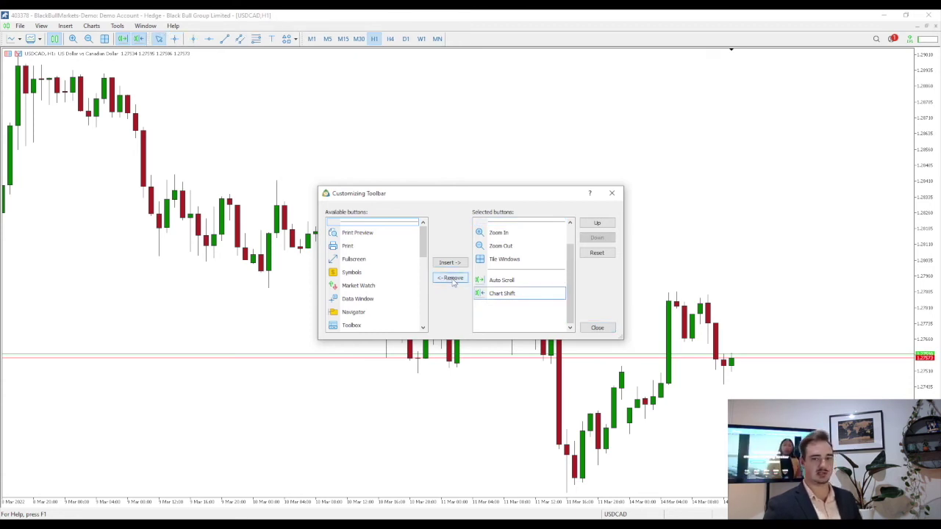
scroll(482, 276, "up", 2)
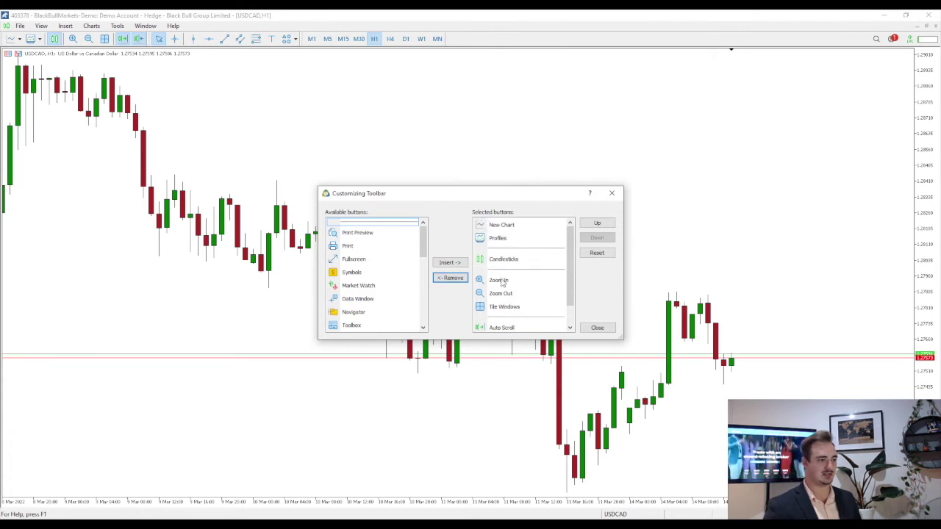
left_click(598, 328)
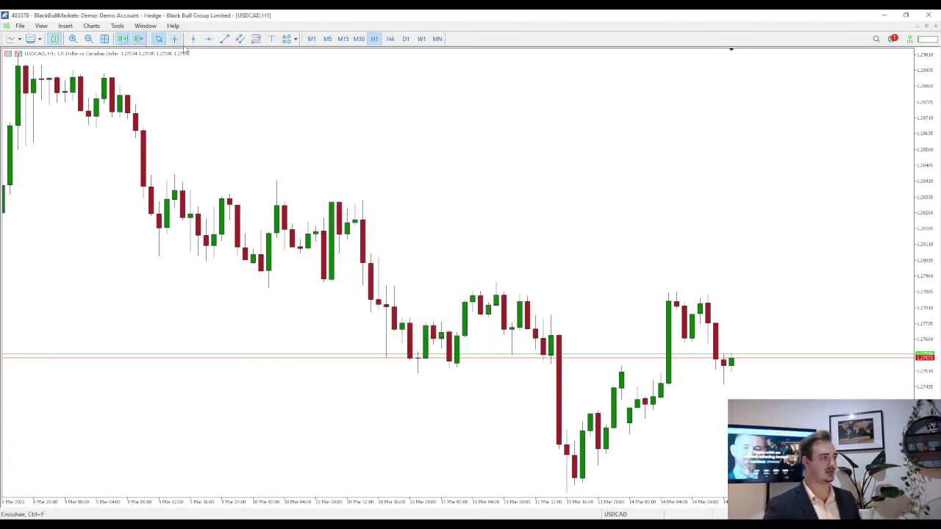
Remove Fibonacci Retracement, Text, Arrow and Crosshair from the Line Studies toolbar via Customize
right_click(220, 42)
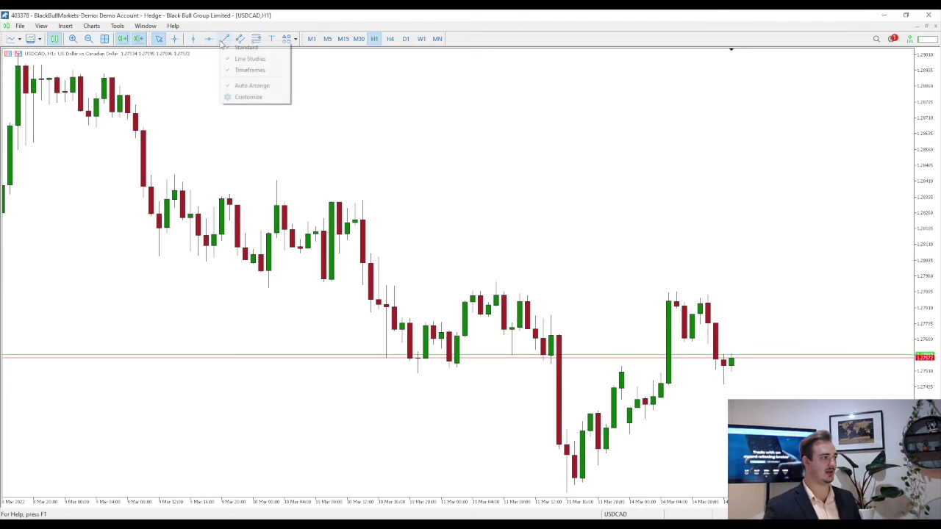
left_click(250, 97)
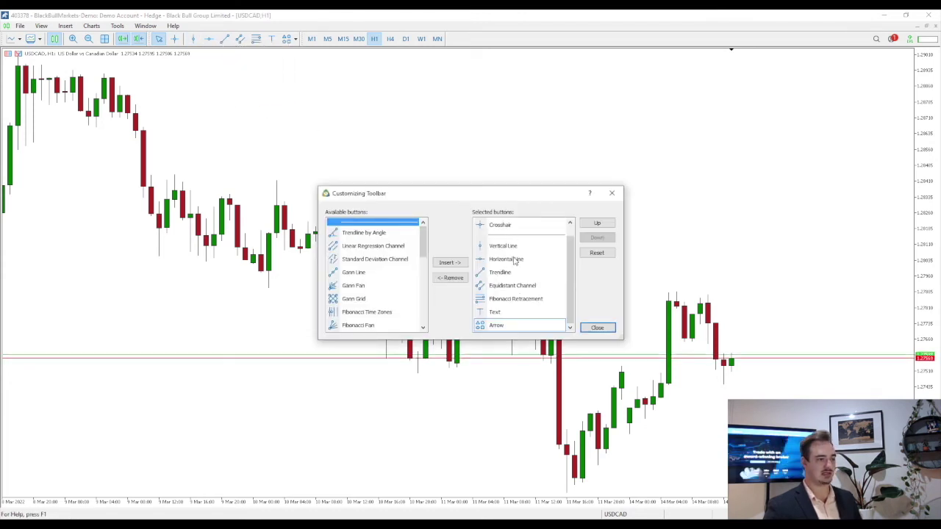
scroll(514, 262, "up", 1)
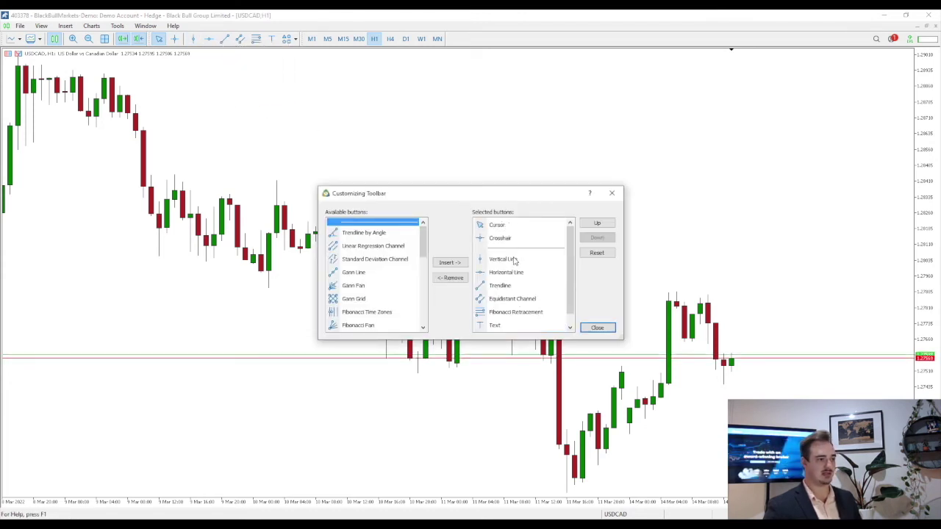
left_click(509, 312)
left_click(450, 277)
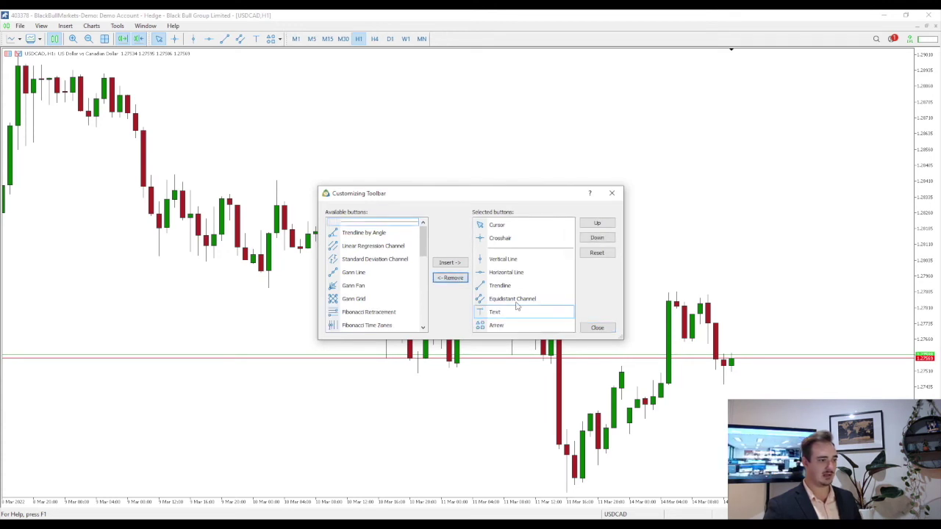
left_click(449, 278)
left_click(448, 279)
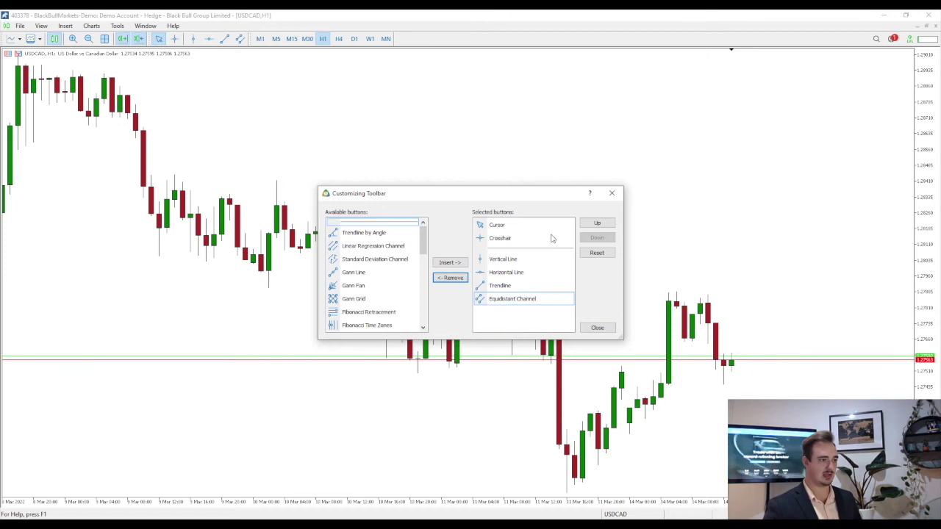
left_click(526, 240)
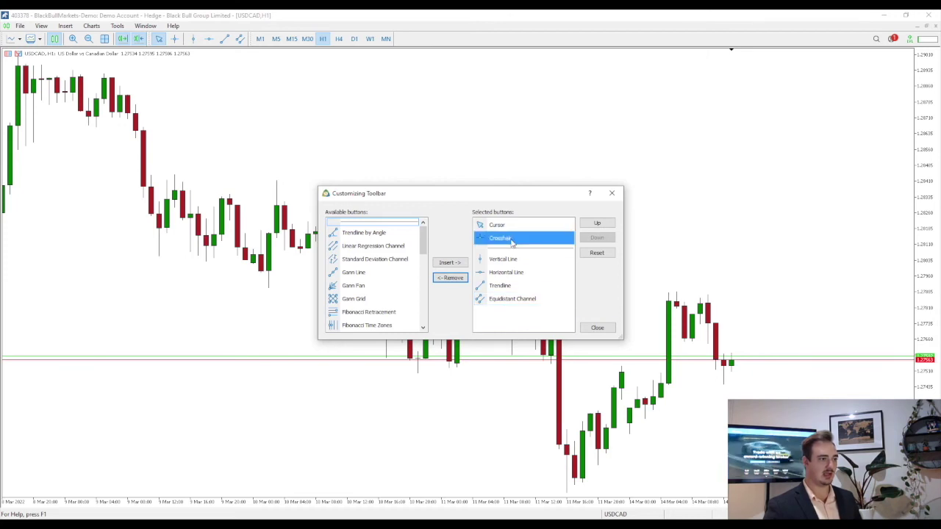
left_click(459, 281)
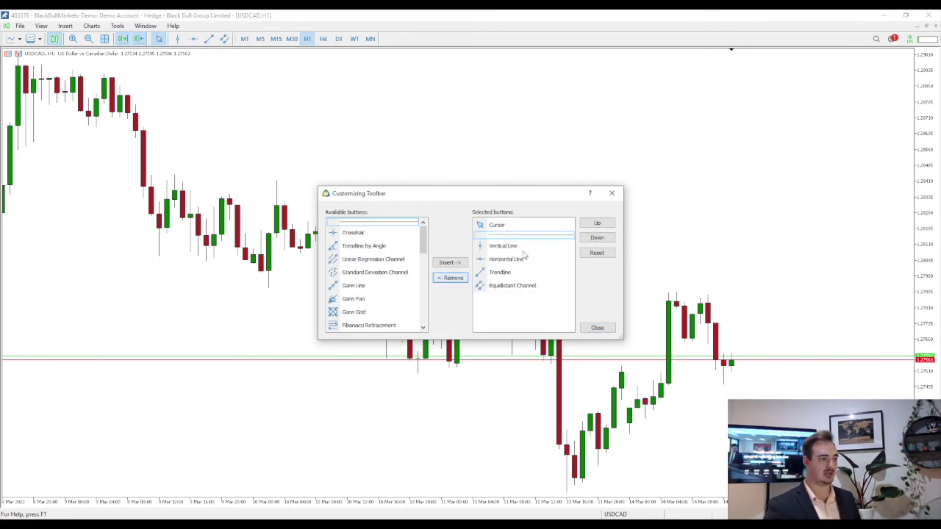
left_click(611, 193)
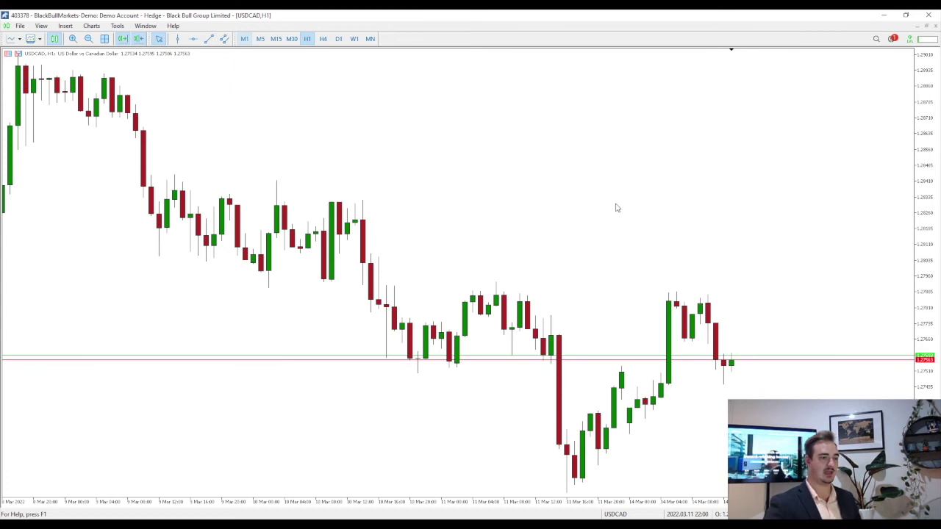
Read price and time on the USDCAD chart with the crosshair, then list the saved profiles
middle_click(618, 208)
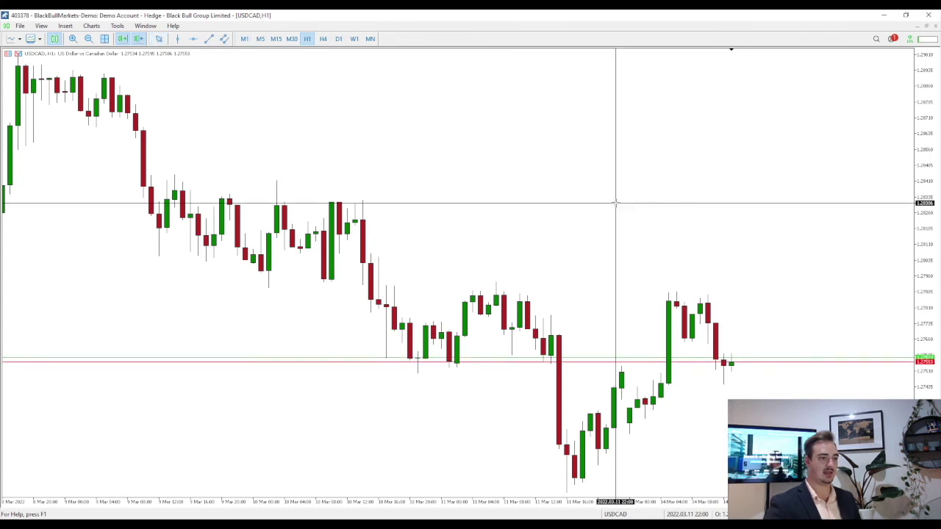
middle_click(664, 188)
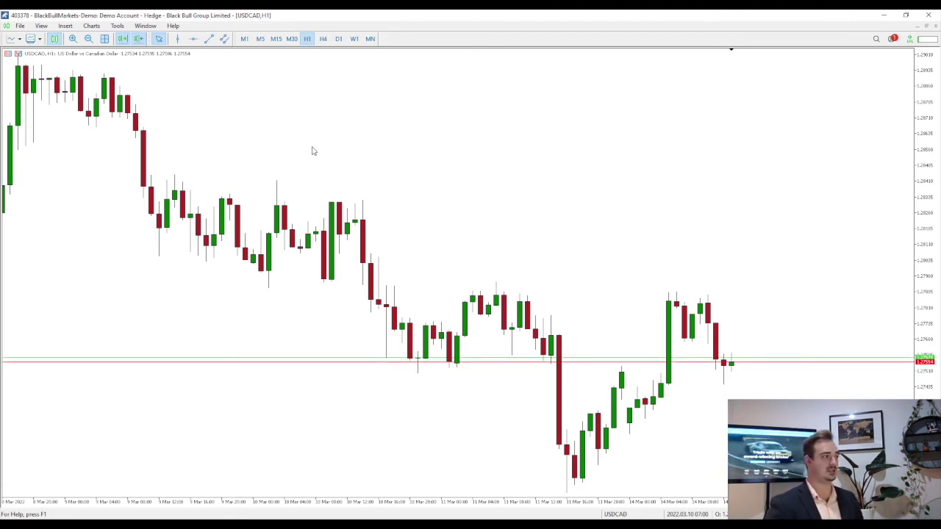
left_click(30, 40)
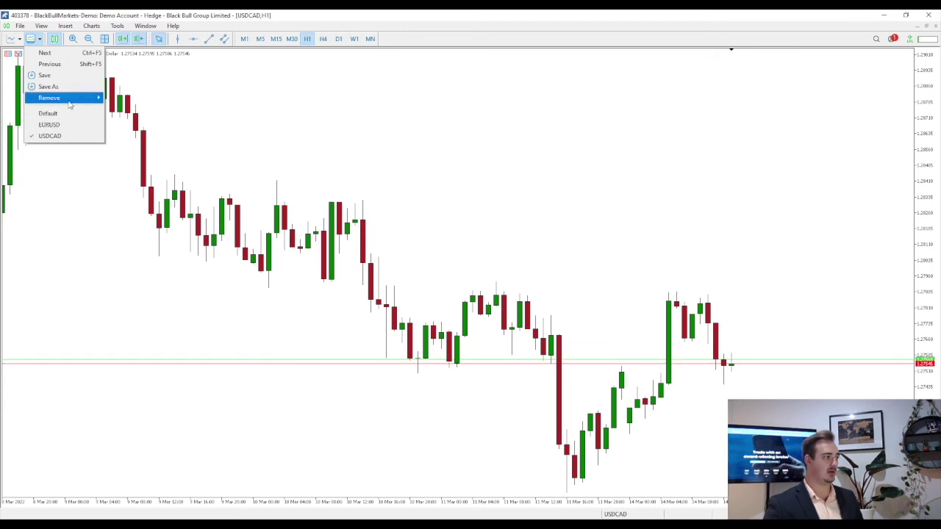
Switch to the Default profile to show the EURUSD H1 chart
left_click(172, 83)
left_click(31, 38)
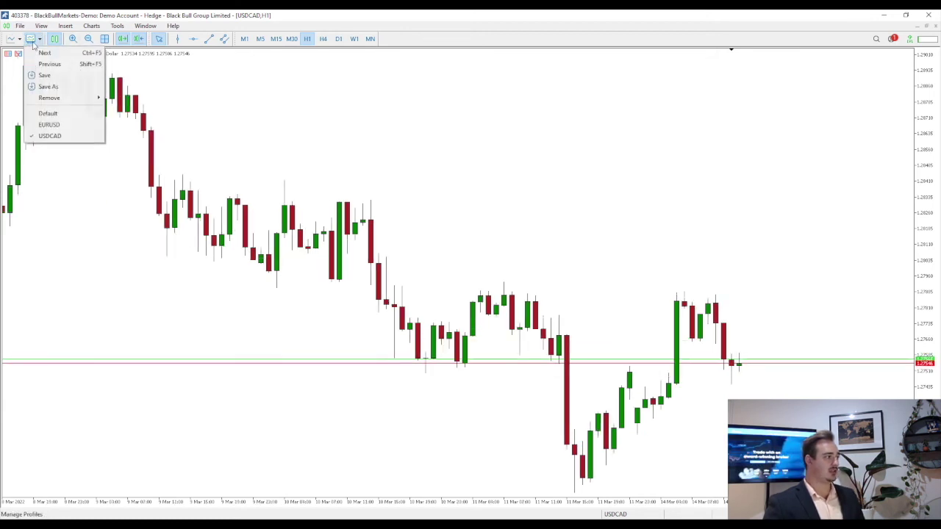
left_click(67, 114)
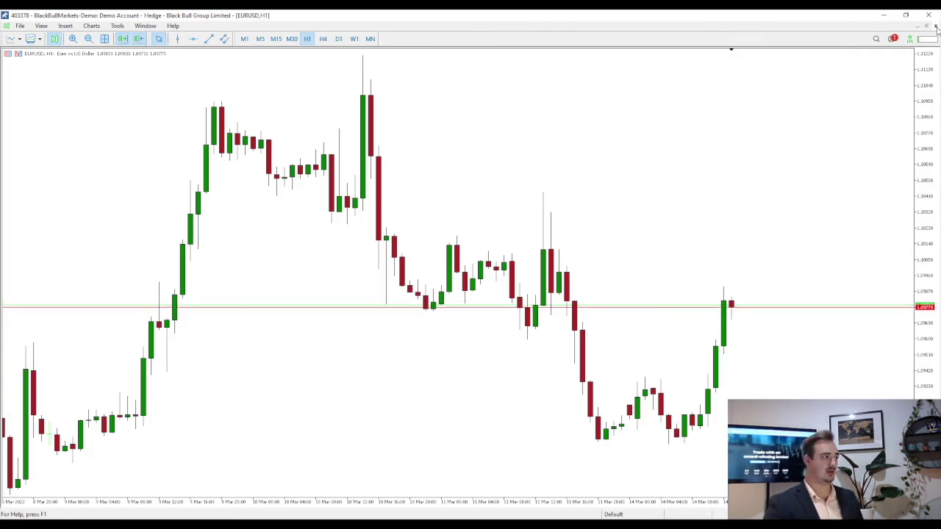
Show the Market Watch symbol list from the View menu
left_click(22, 27)
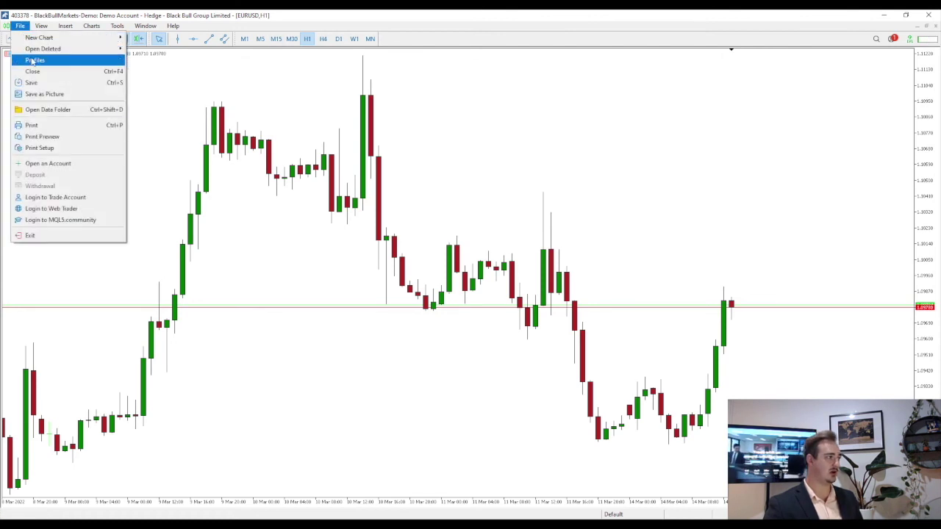
left_click(194, 115)
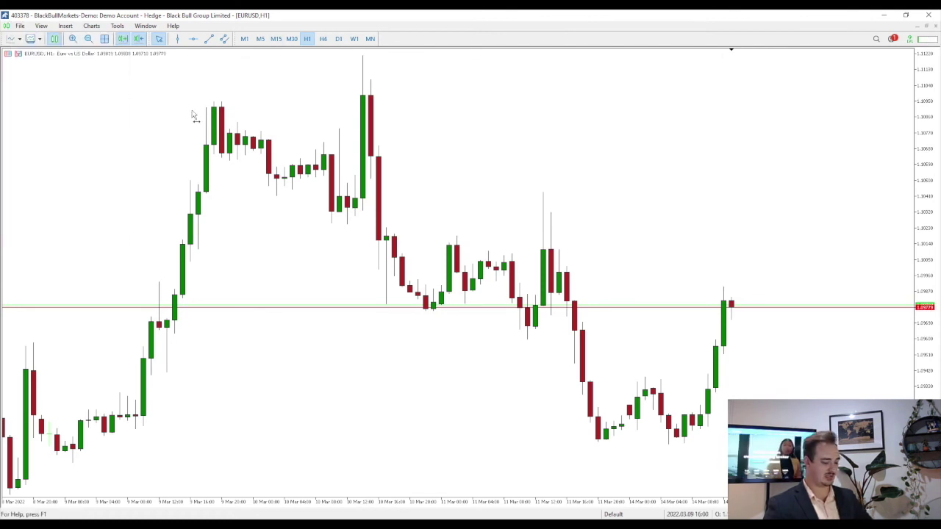
left_click(41, 25)
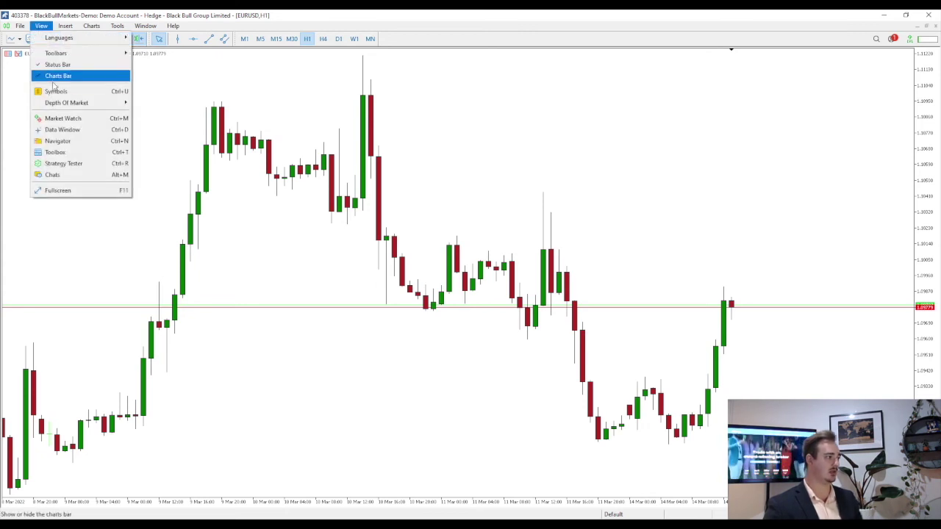
left_click(63, 118)
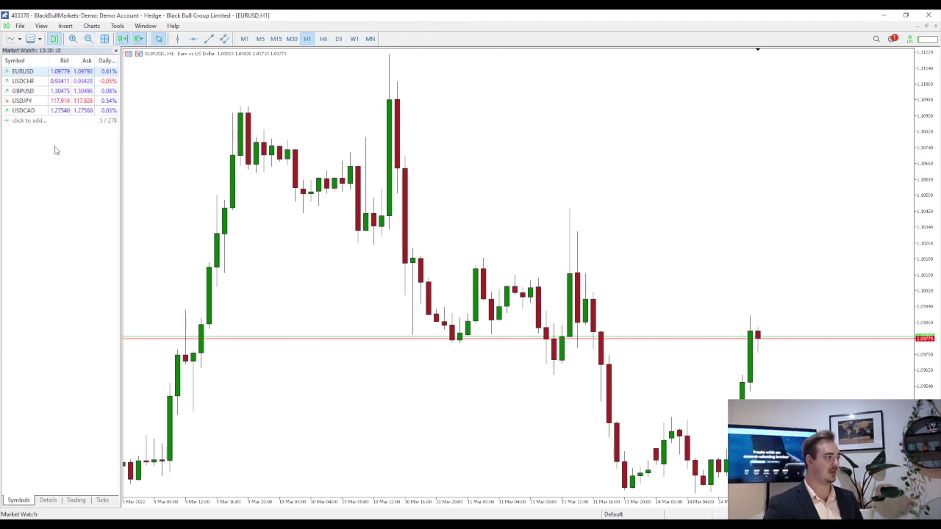
Open a new chart window from USDCHF, replace it with GBPUSD, and hide Market Watch
mouse_move(40, 84)
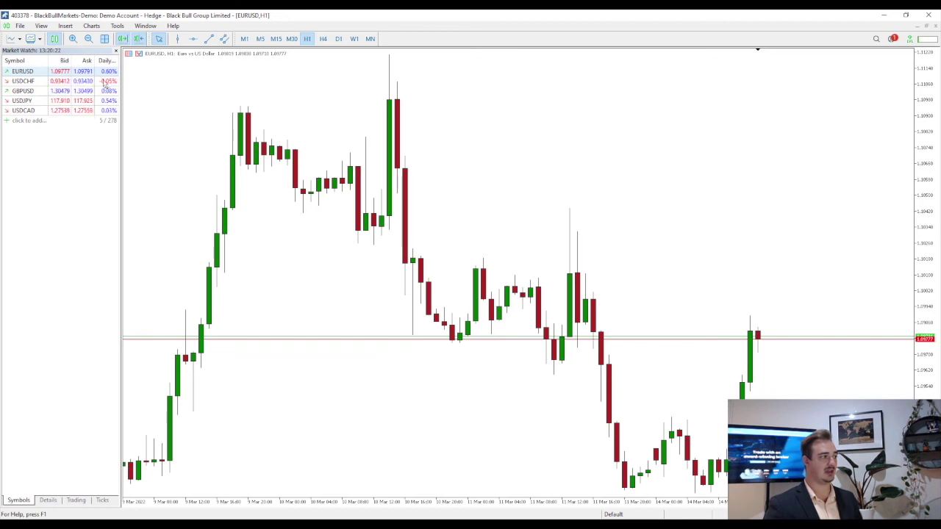
right_click(31, 82)
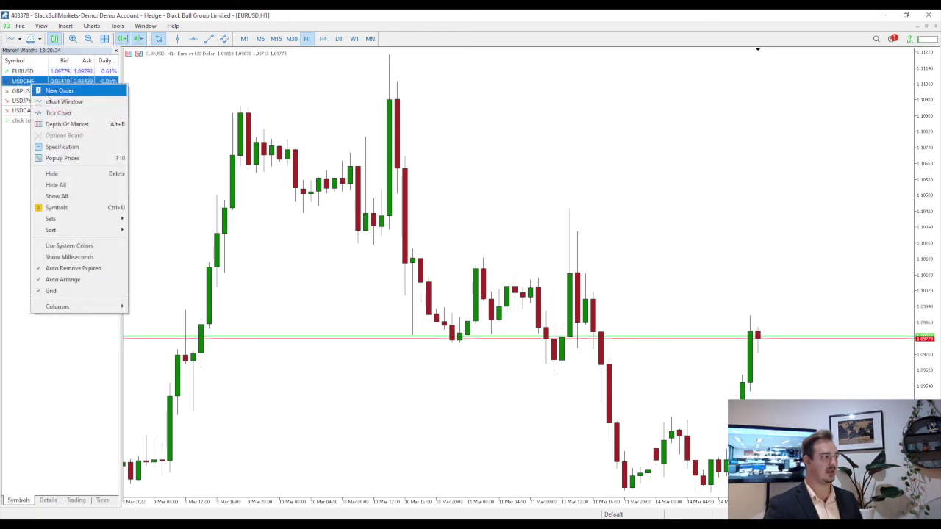
left_click(64, 101)
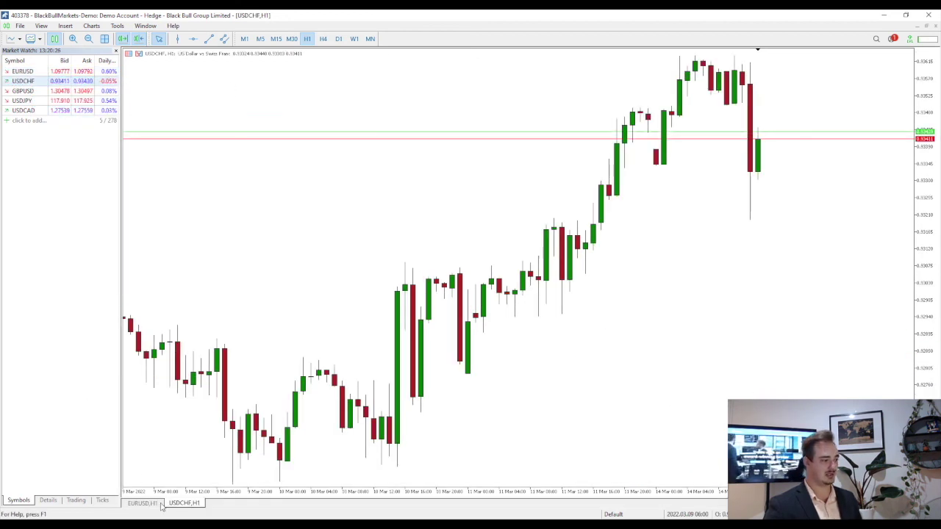
left_click_drag(31, 90, 291, 103)
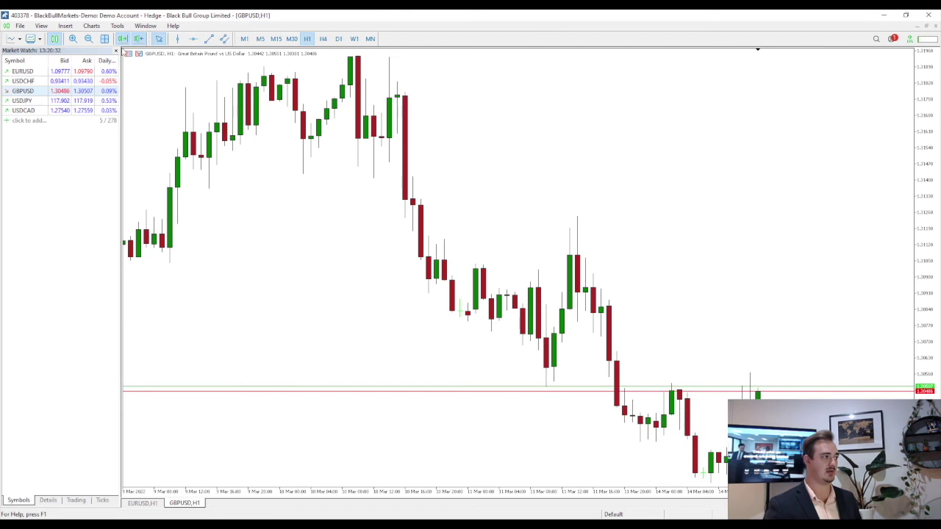
left_click(116, 50)
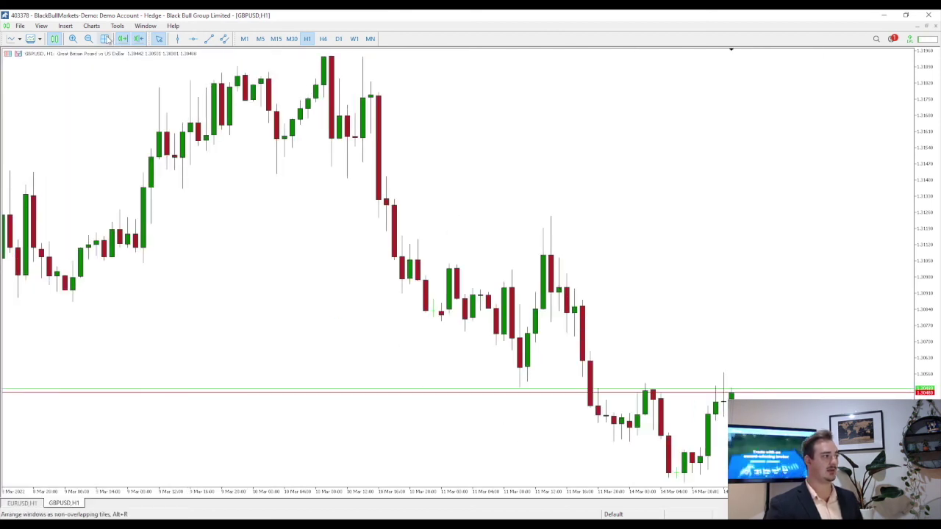
Tile the EURUSD and GBPUSD H1 charts and save them as profile 'A Open Trades'
left_click(106, 41)
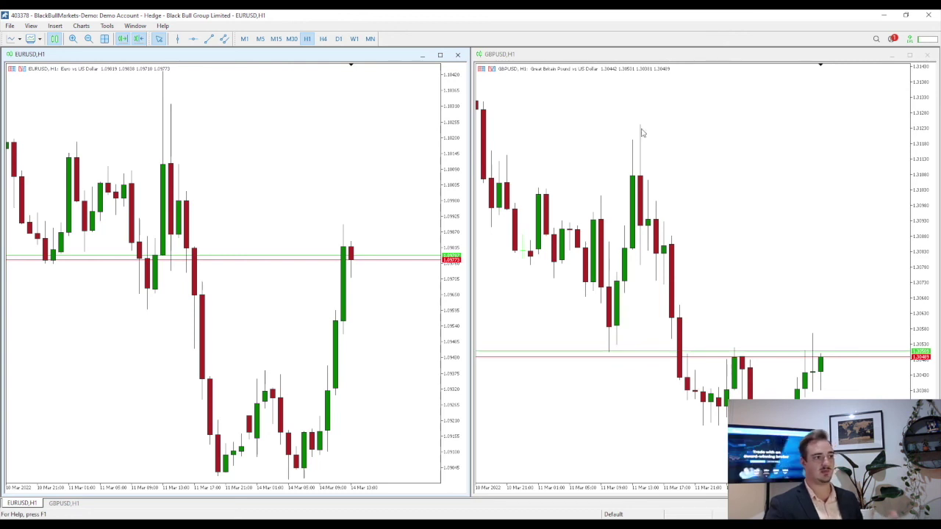
left_click(32, 38)
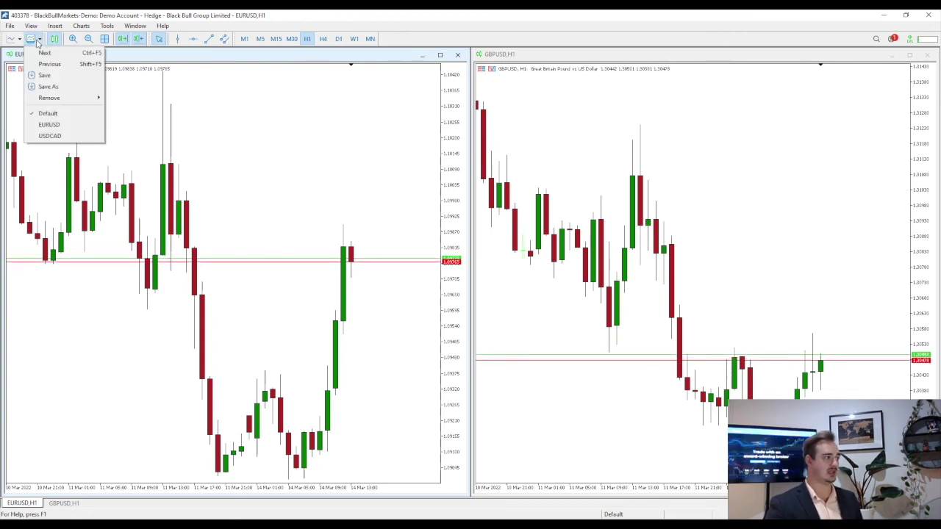
left_click(47, 86)
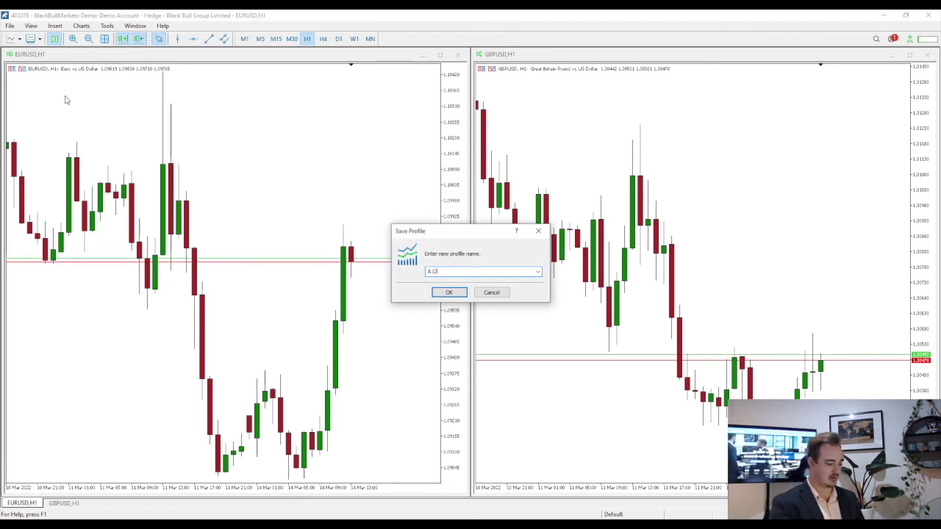
key("BackSpace")
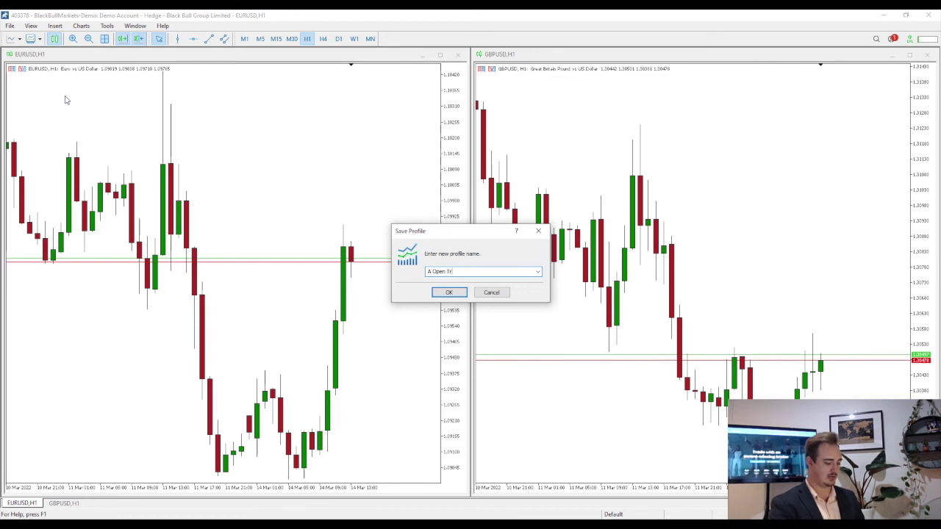
type("s")
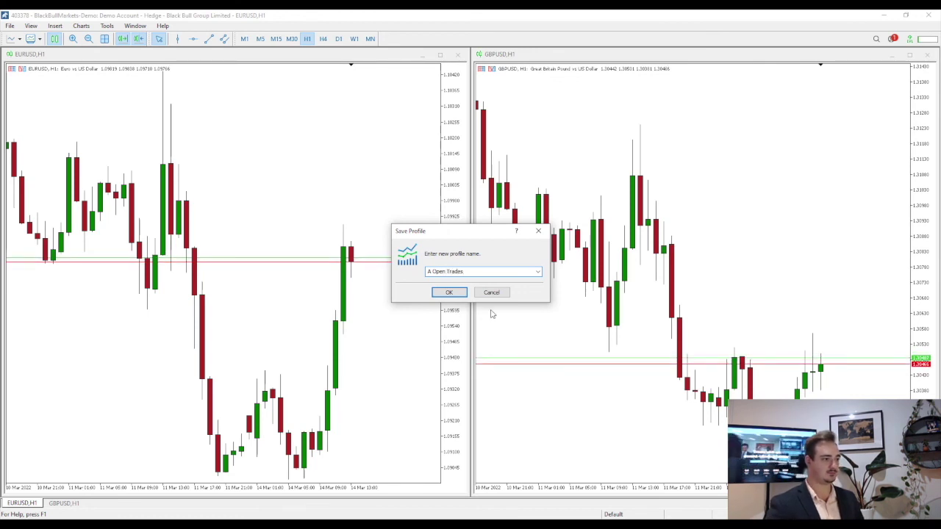
left_click(450, 293)
left_click(31, 38)
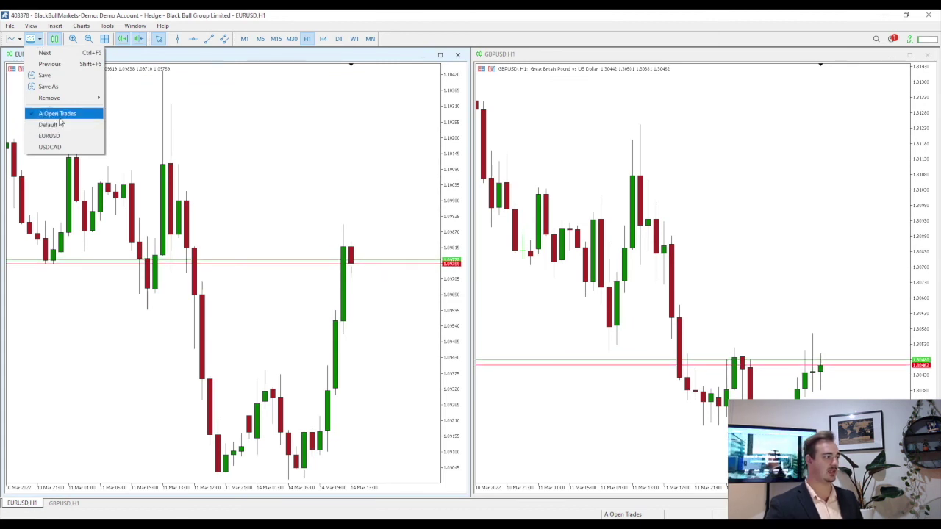
left_click(60, 125)
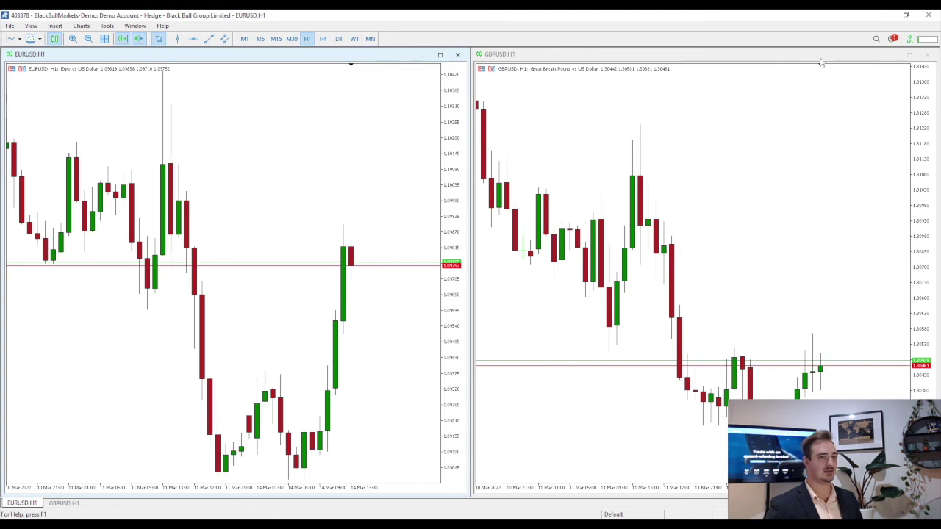
left_click(929, 56)
left_click(457, 55)
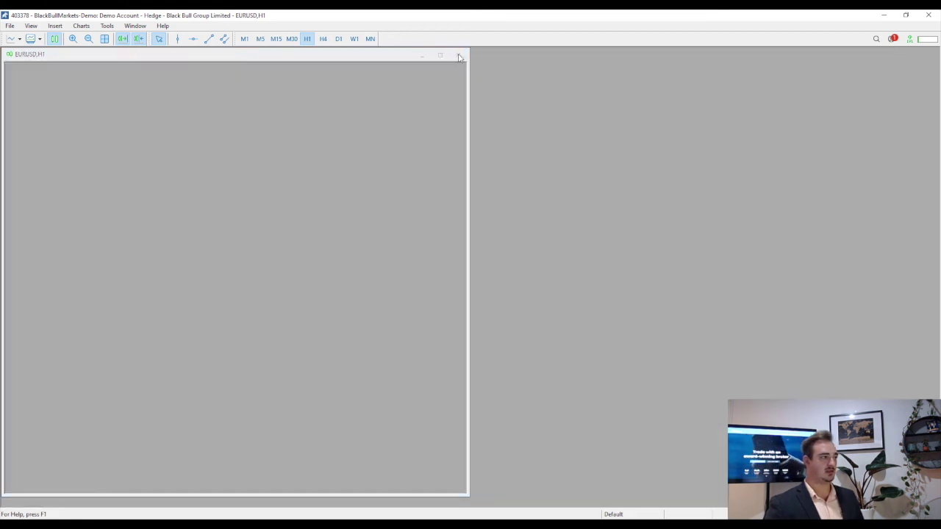
left_click(67, 45)
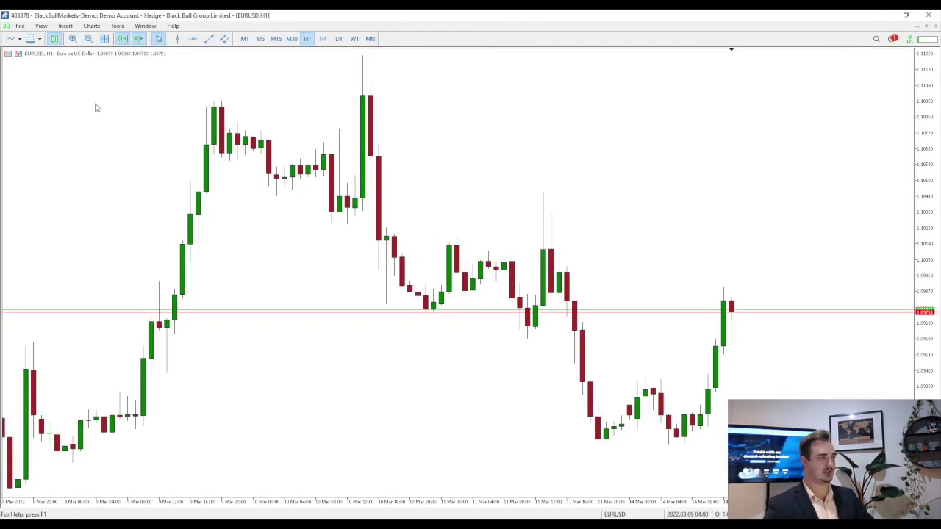
key("ctrl+F4")
key("ctrl+F4")
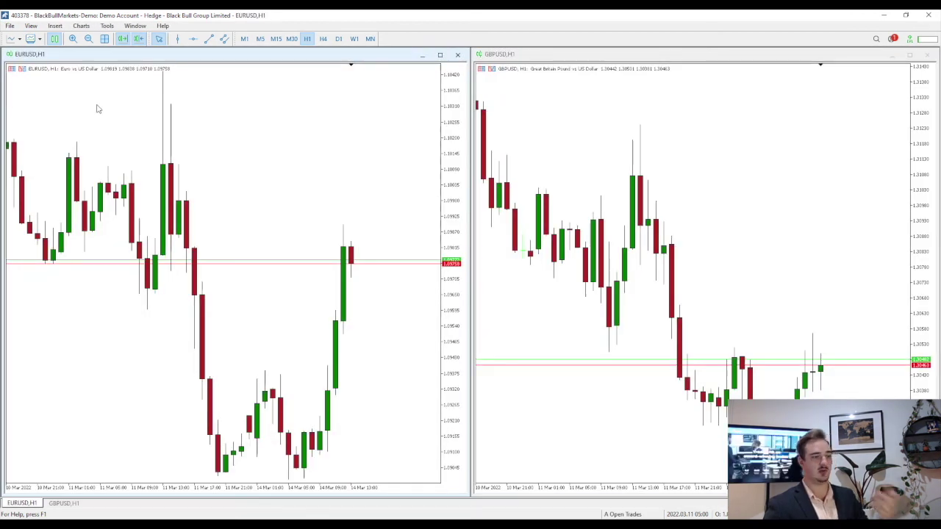